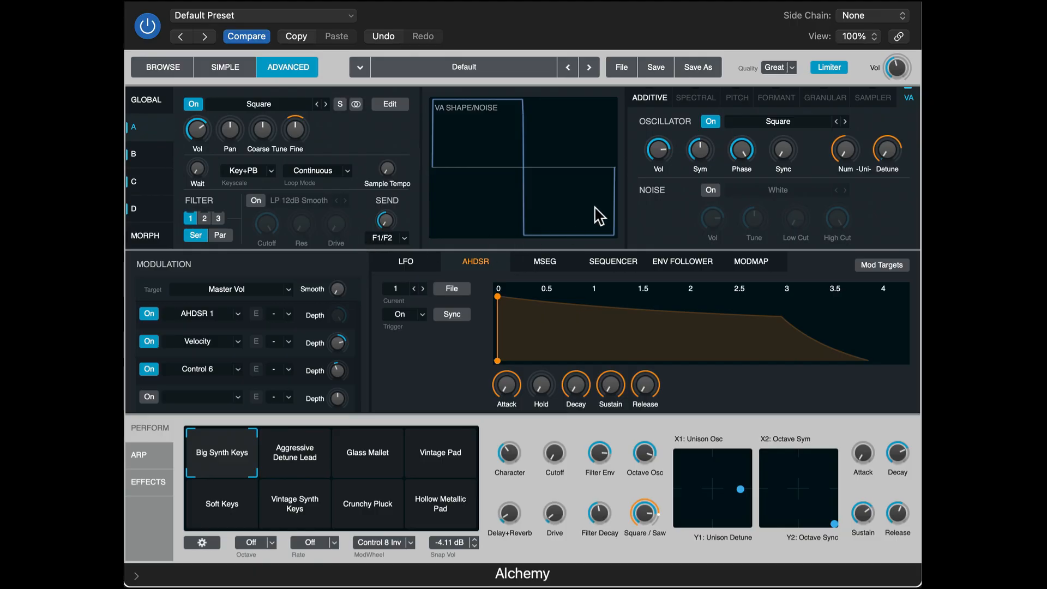
Initialize the preset and clear the modulation from the global filter 1 cutoff
left_click(621, 68)
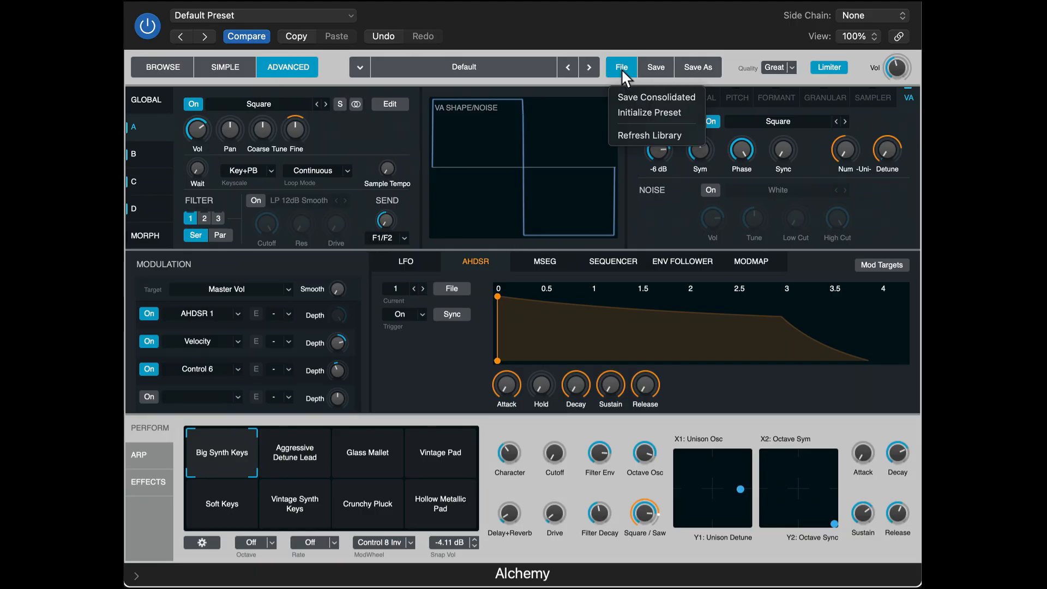
left_click(633, 111)
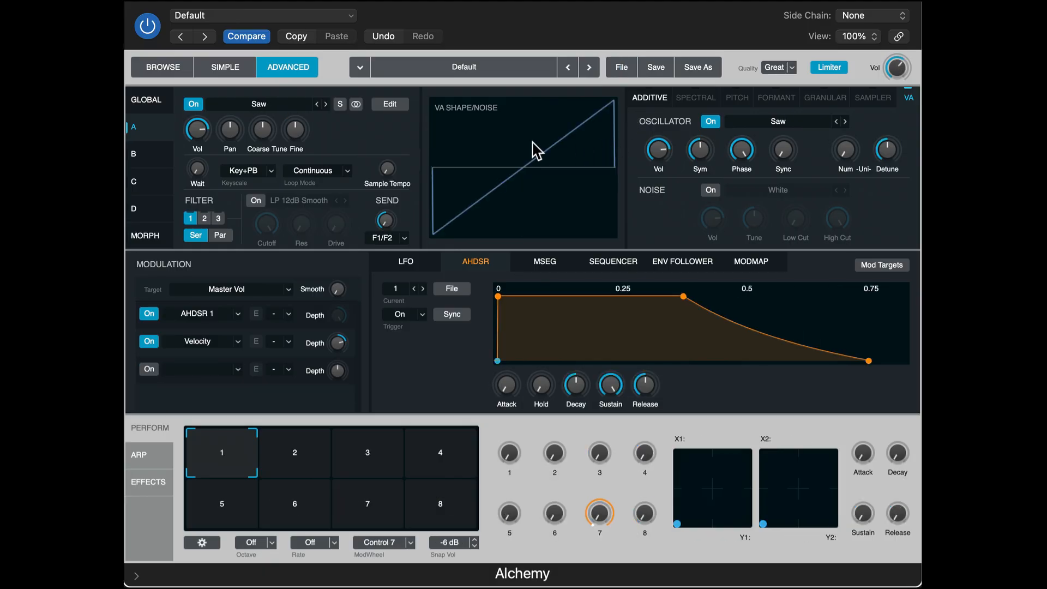
left_click(150, 104)
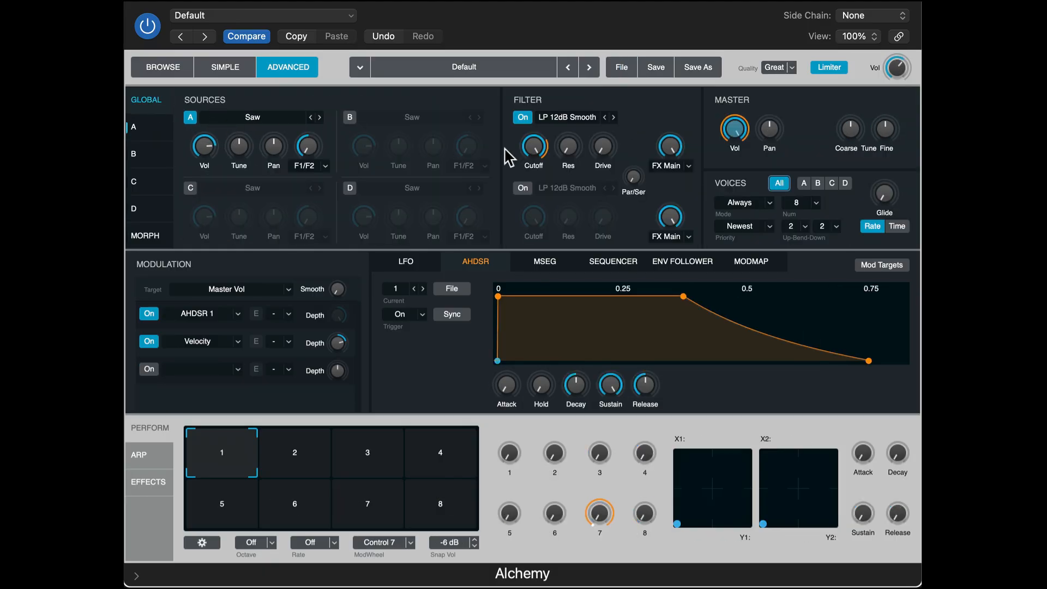
right_click(534, 154)
left_click(565, 179)
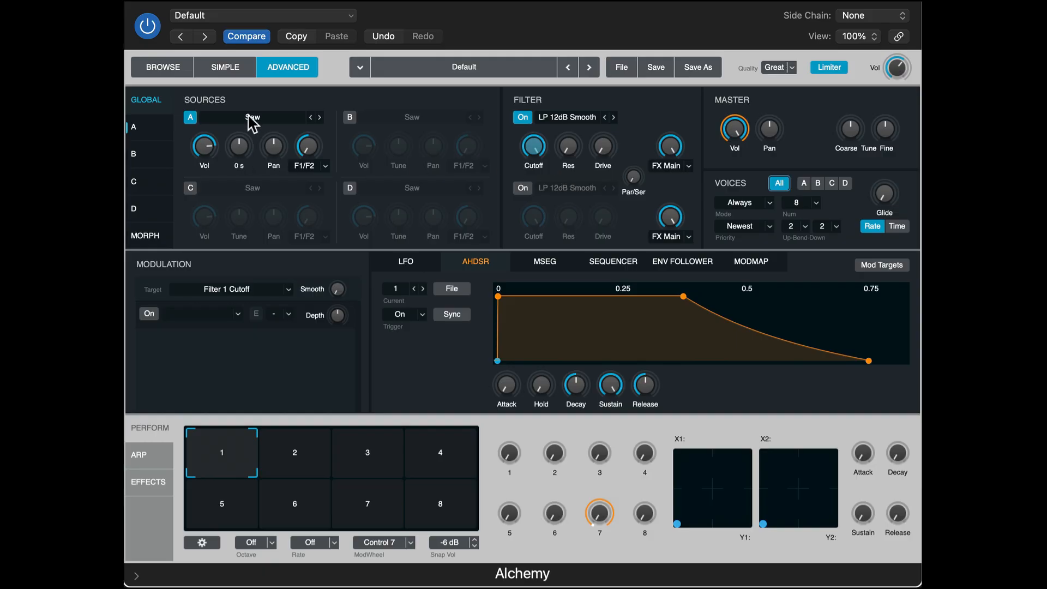
Import "Mass Starship Beat 128bpm 16bts.wav" from the Drum Loops folder into source A using Sampler analysis, and set its keyscale to Off
left_click(159, 133)
left_click(261, 105)
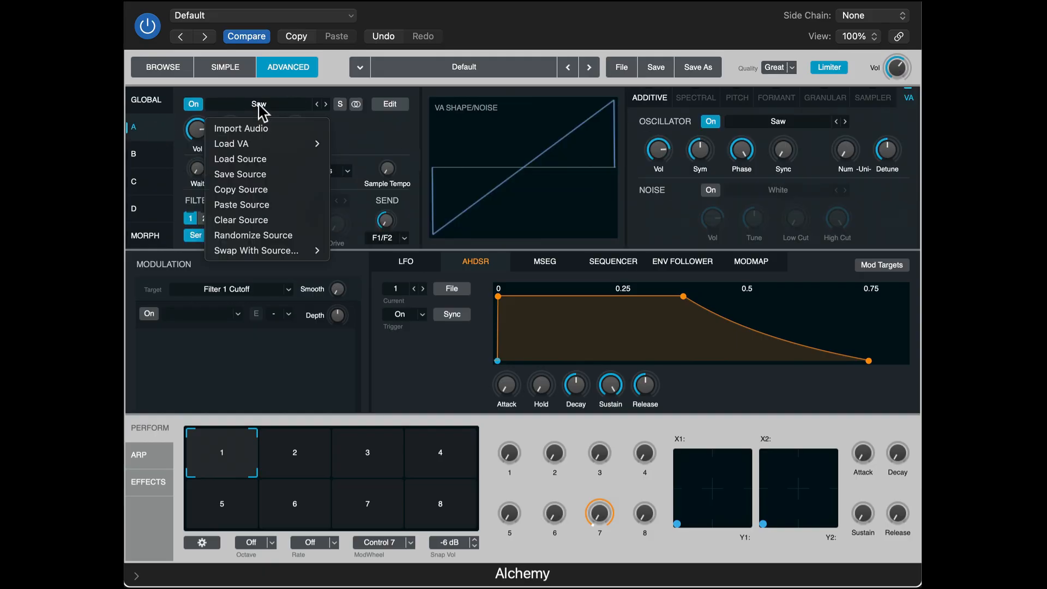
left_click(253, 129)
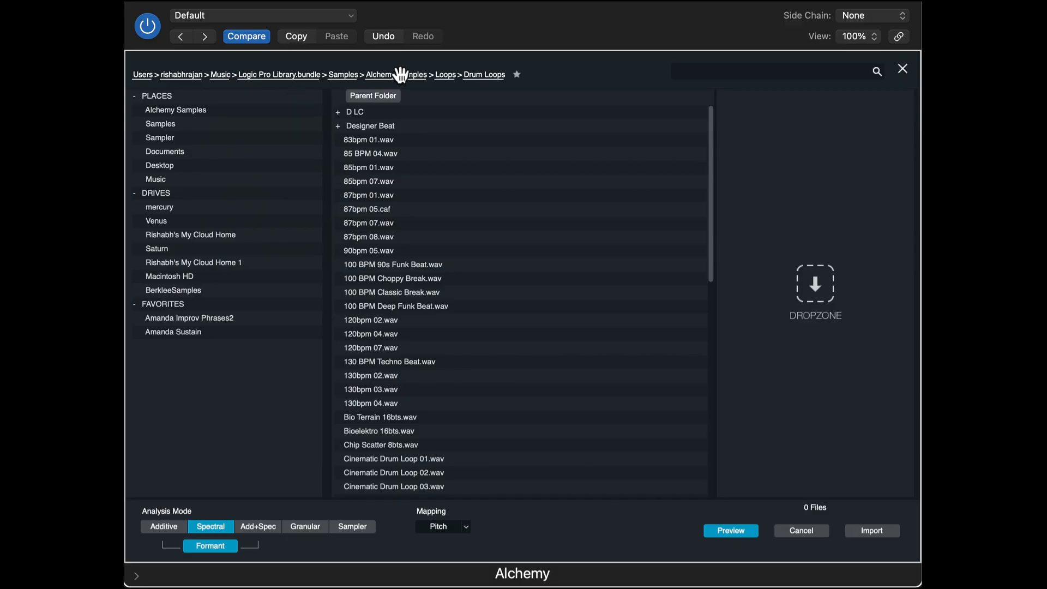
left_click(447, 76)
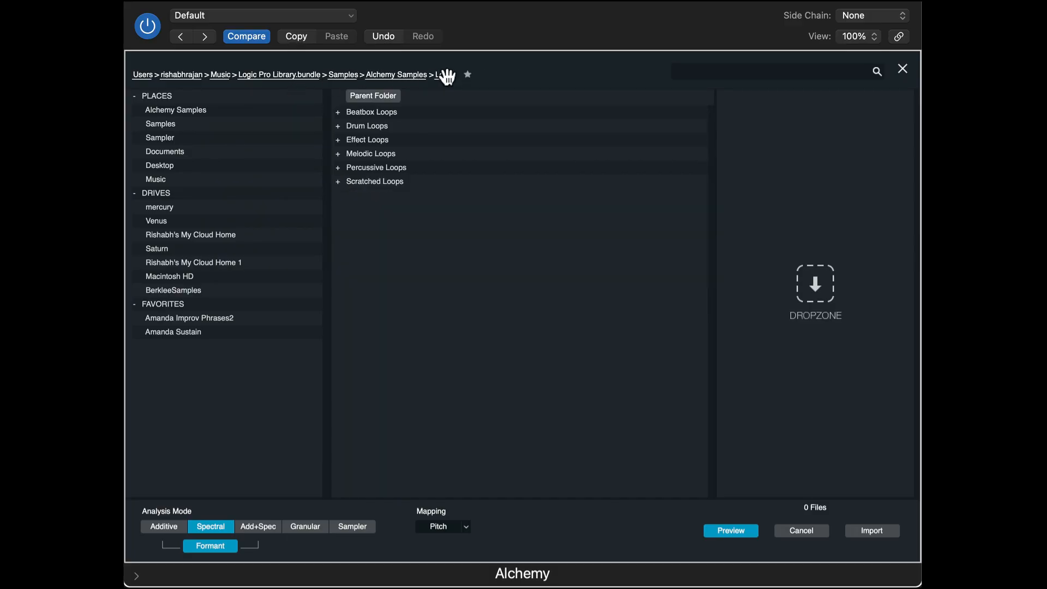
double_click(366, 126)
scroll(464, 313, "down", 10)
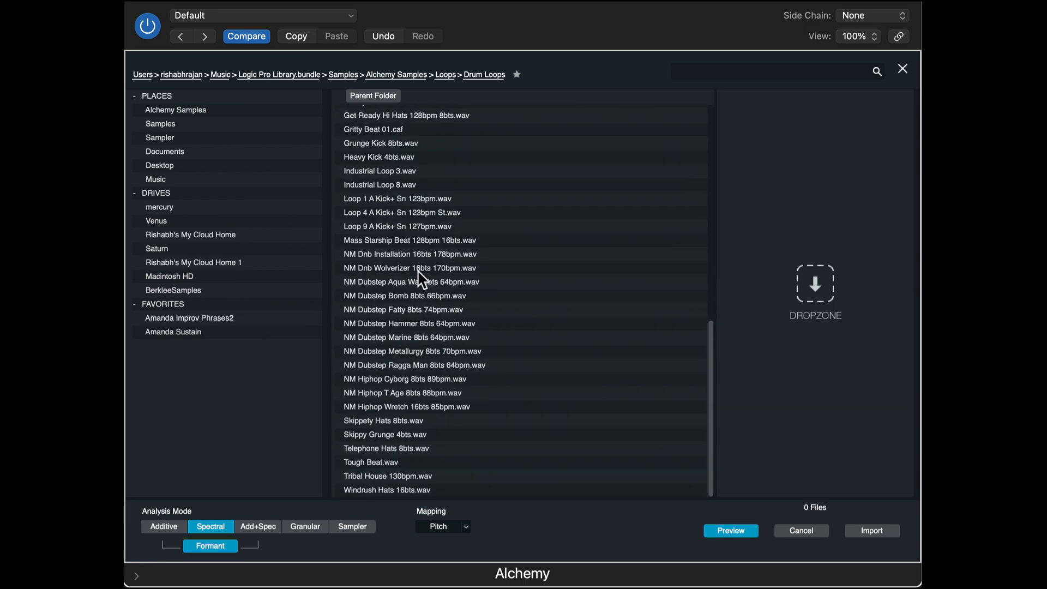
left_click(395, 241)
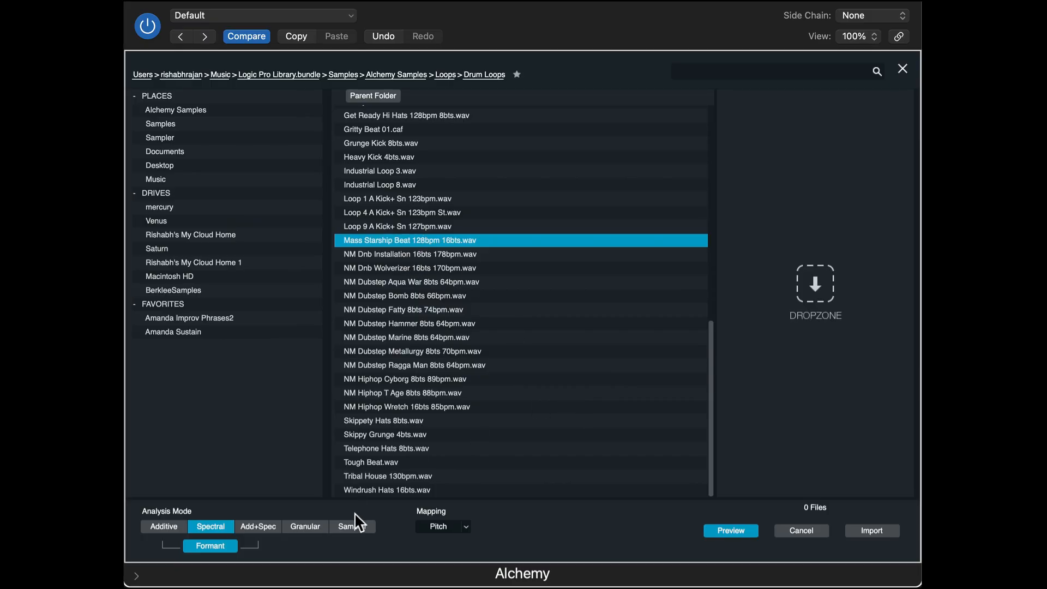
left_click(353, 526)
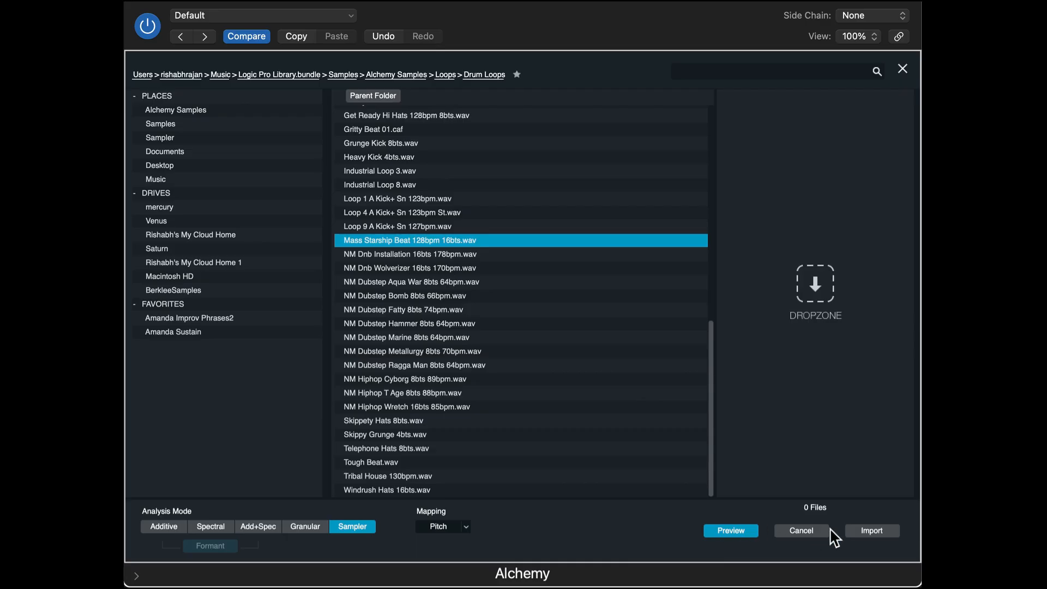
left_click(862, 532)
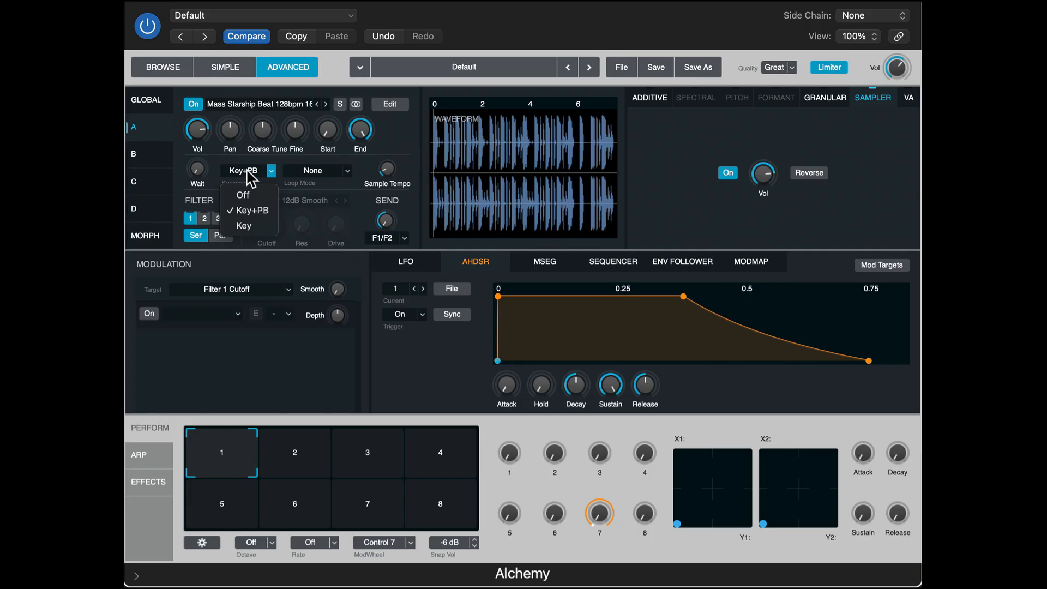
left_click(247, 195)
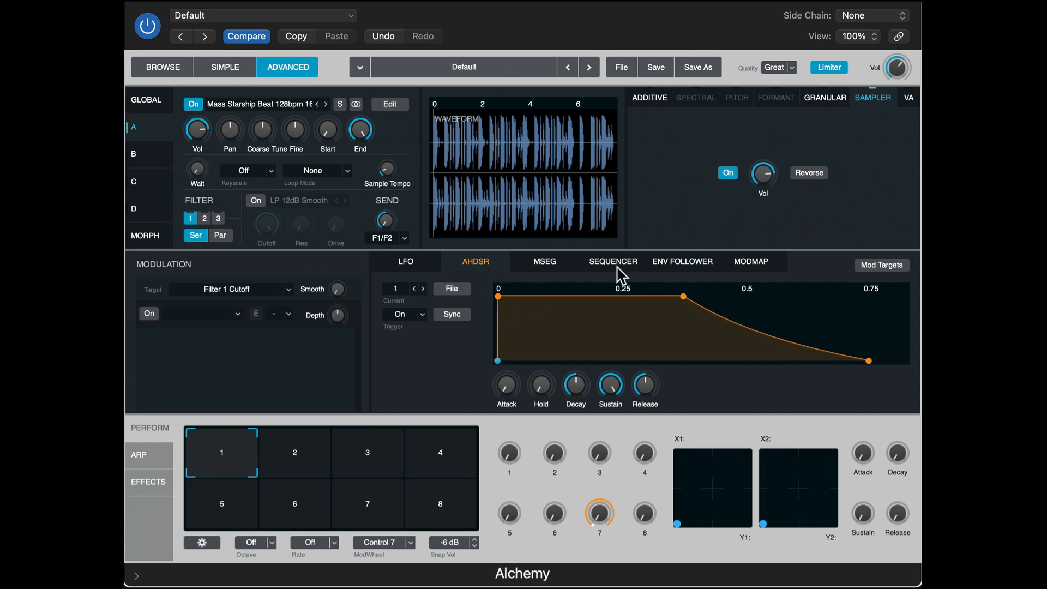
Set the audio source of envelope follower 1 to Source A
left_click(689, 266)
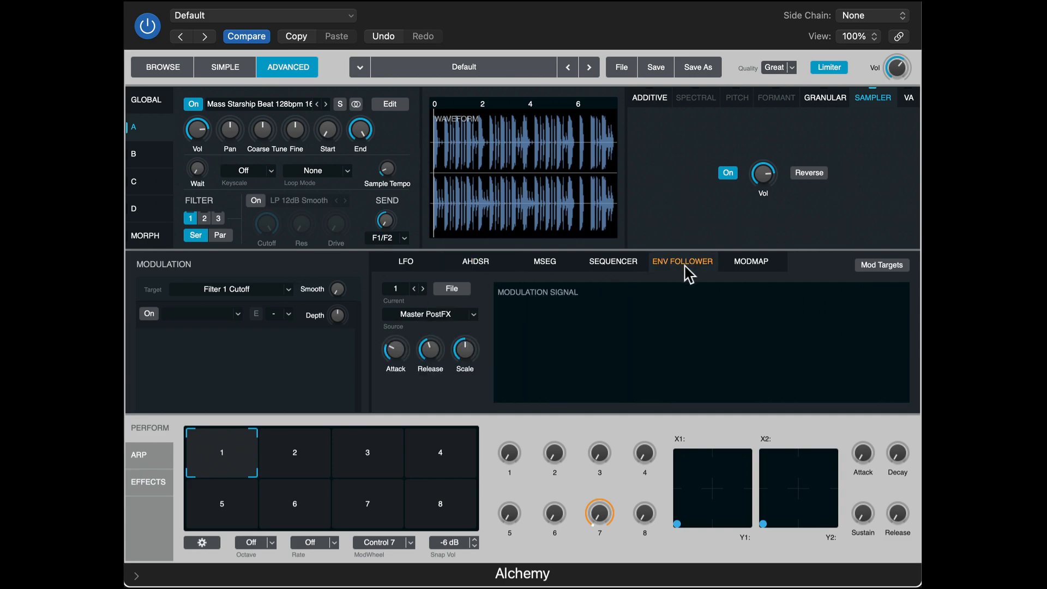
left_click(437, 316)
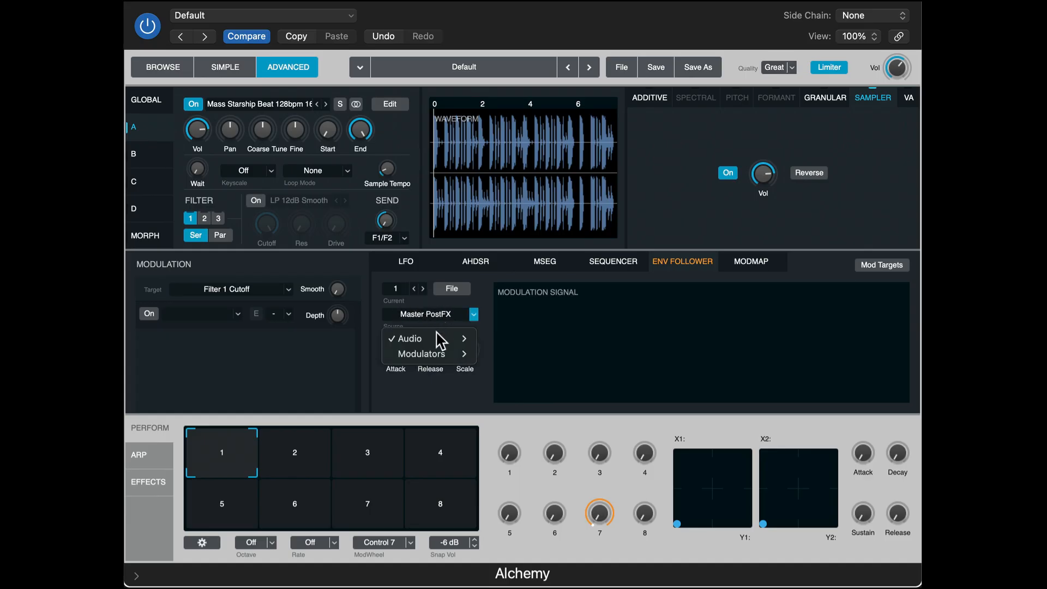
mouse_move(451, 340)
left_click(498, 340)
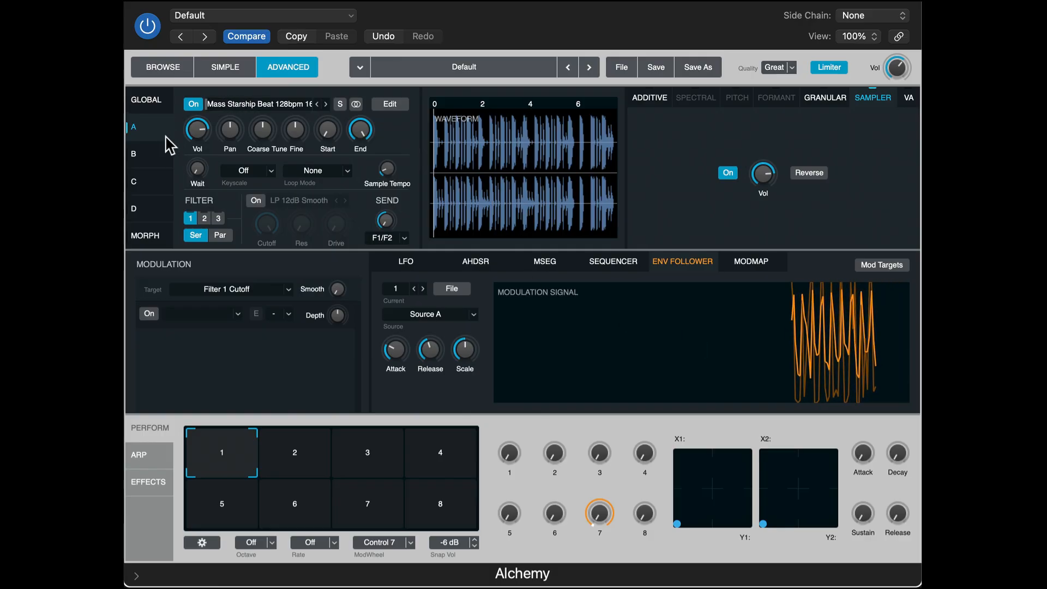
Enable source B and its LP 12dB Smooth filter, and lower that filter's cutoff to about 2561 Hz
left_click(143, 155)
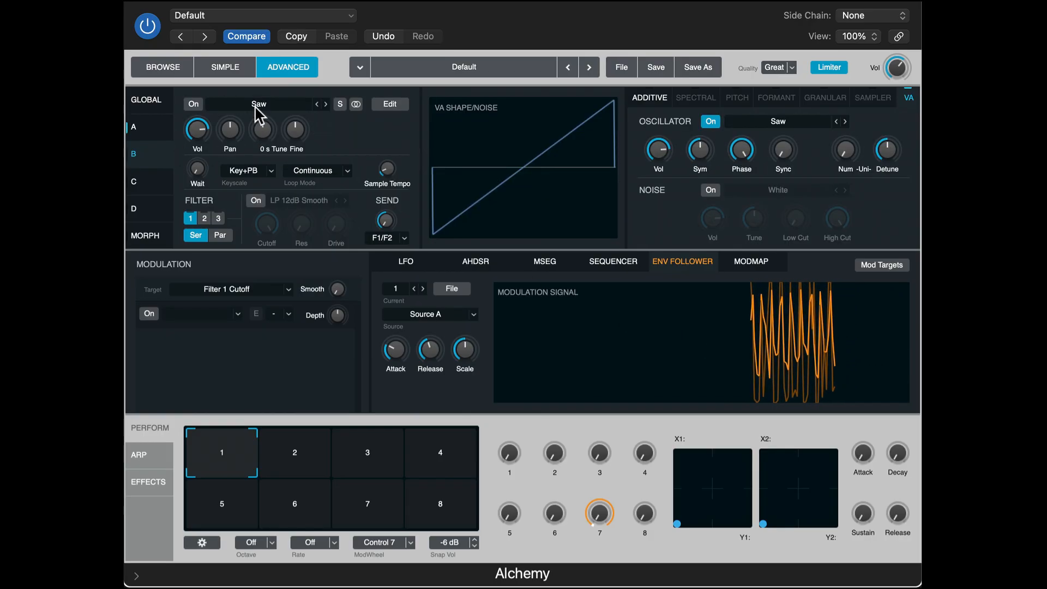
left_click(193, 105)
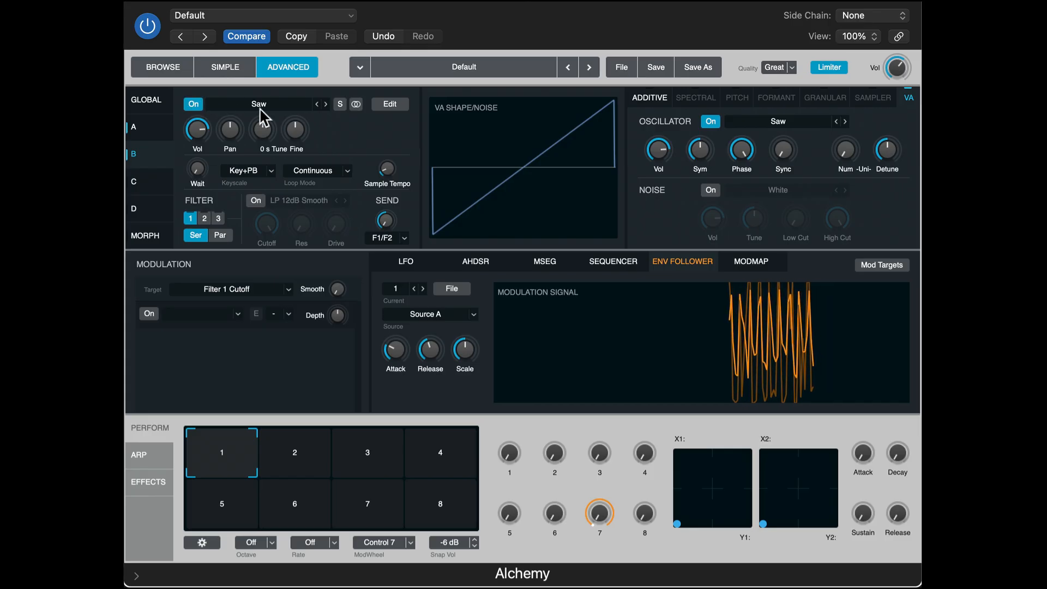
left_click(255, 201)
left_click_drag(273, 224, 266, 256)
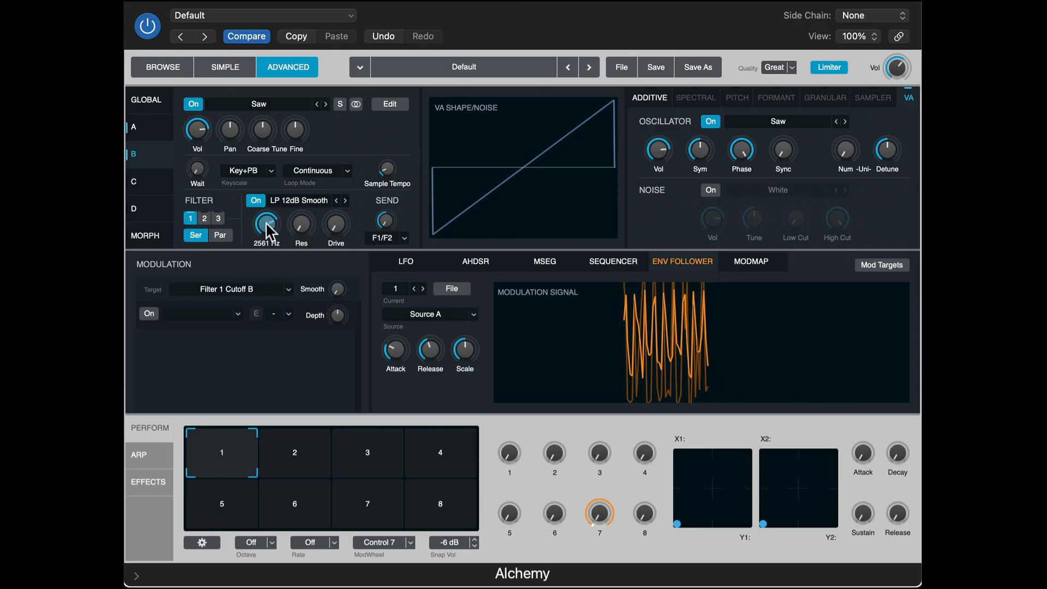
Add Envelope Follower 1 as a modulator of source B's filter 1 cutoff
right_click(268, 233)
mouse_move(311, 244)
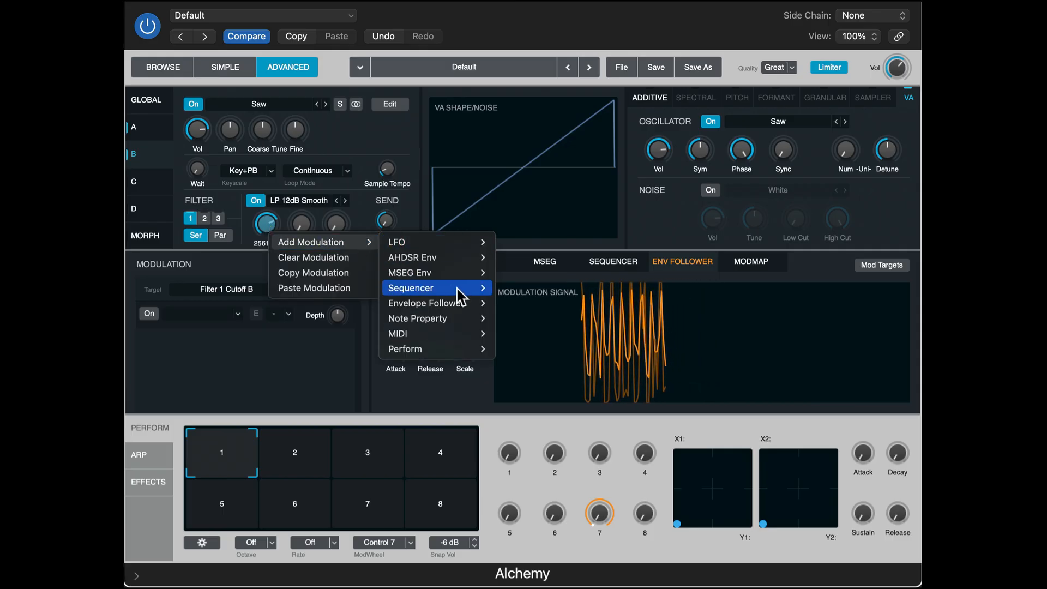
mouse_move(458, 306)
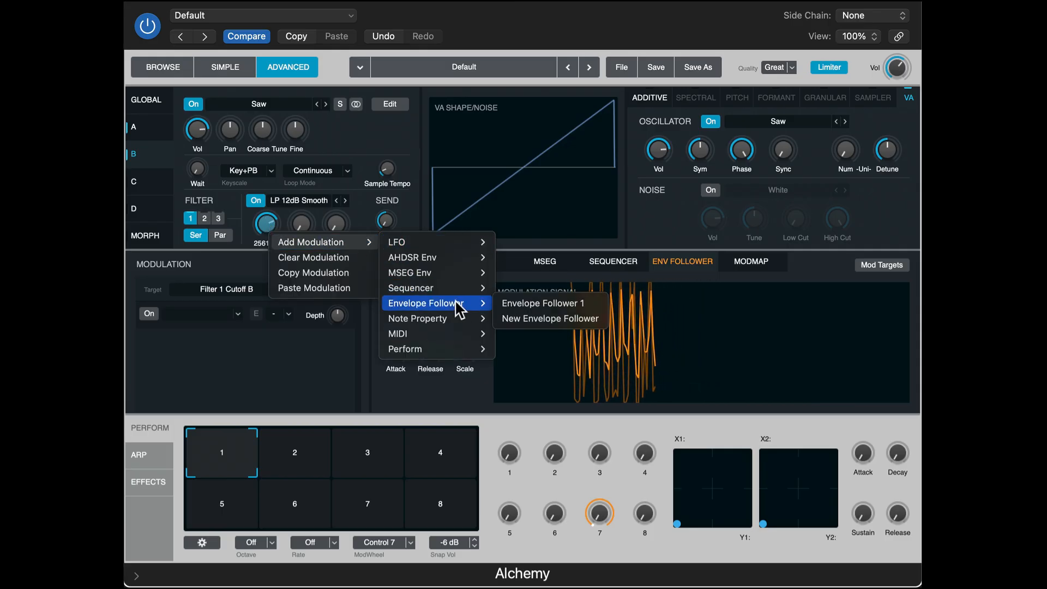
left_click(568, 303)
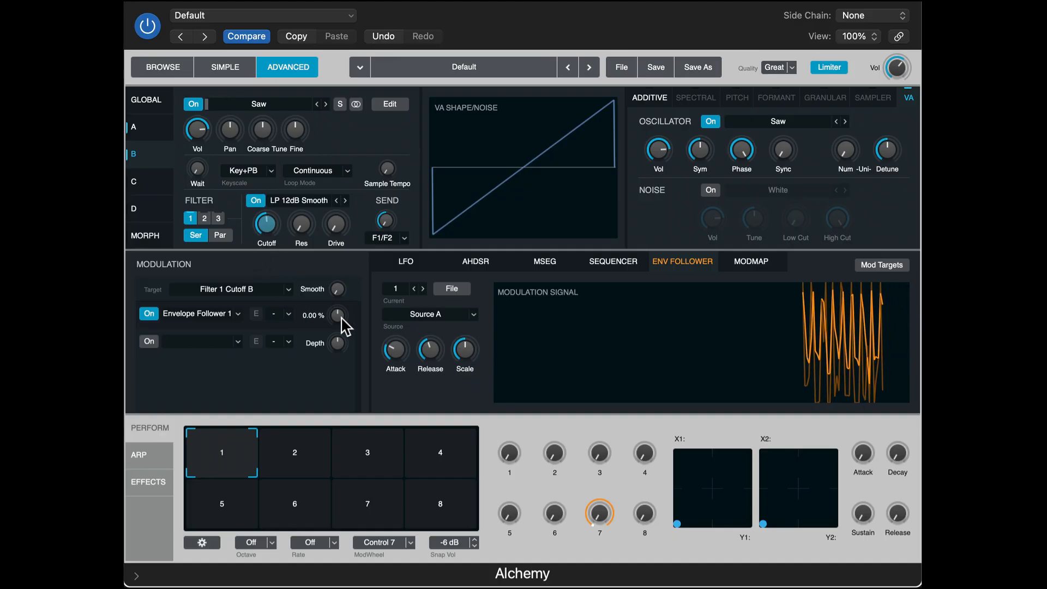
Lower source B's filter cutoff to about 55 Hz and raise the Envelope Follower 1 modulation depth
left_click_drag(338, 313, 342, 284)
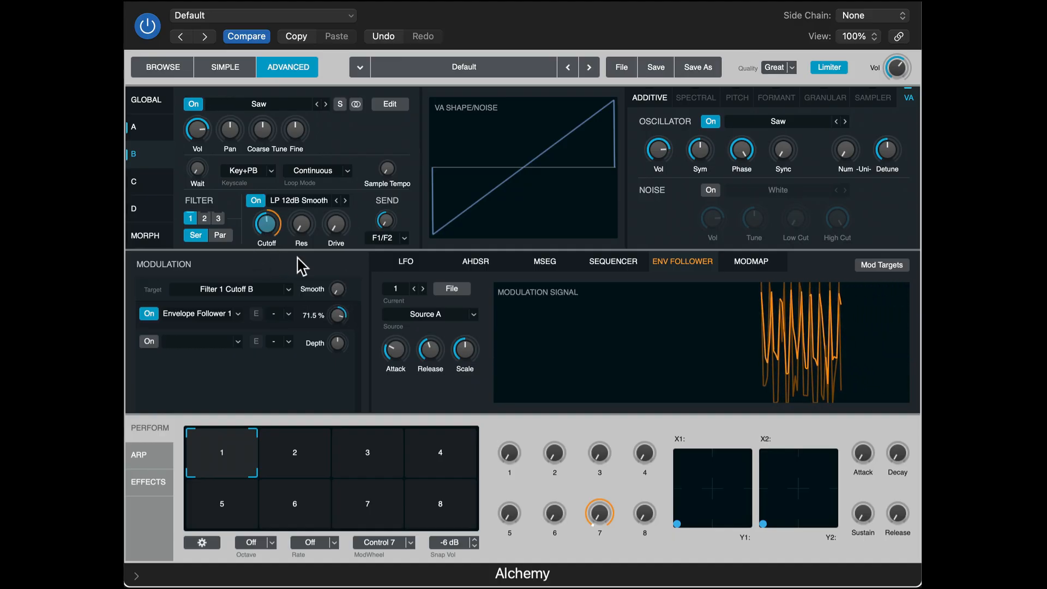
left_click_drag(264, 222, 266, 267)
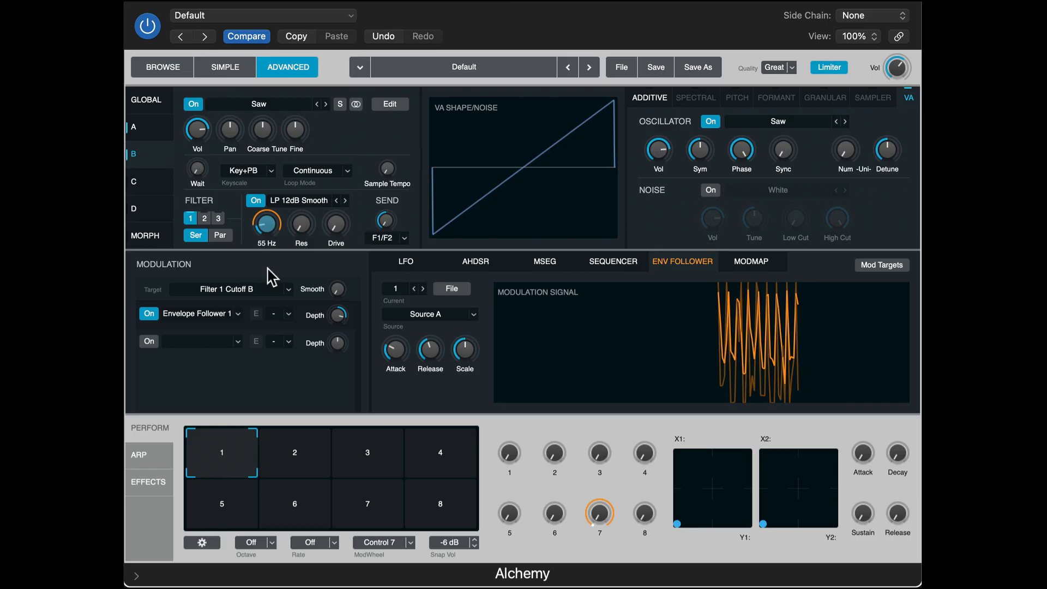
left_click_drag(331, 312, 311, 290)
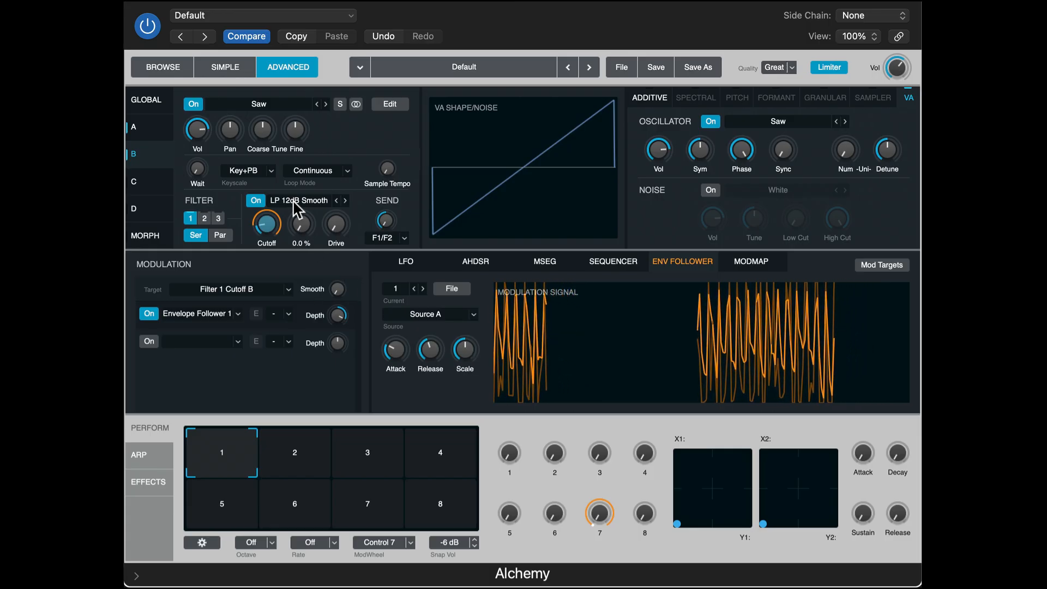
Try turning source A's volume fully down to test its effect on the envelope follower signal
left_click(157, 137)
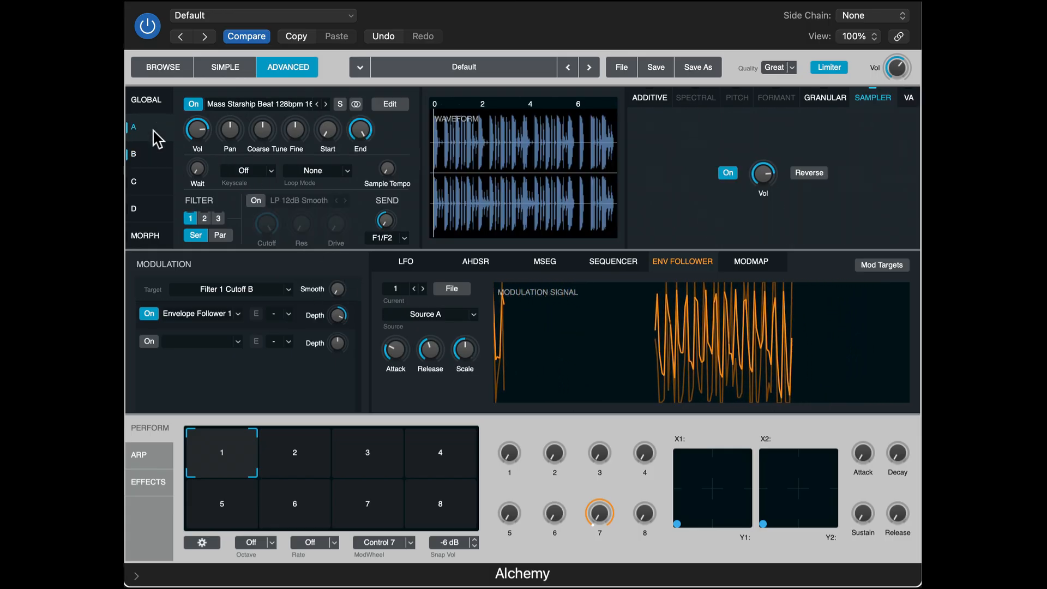
left_click(155, 157)
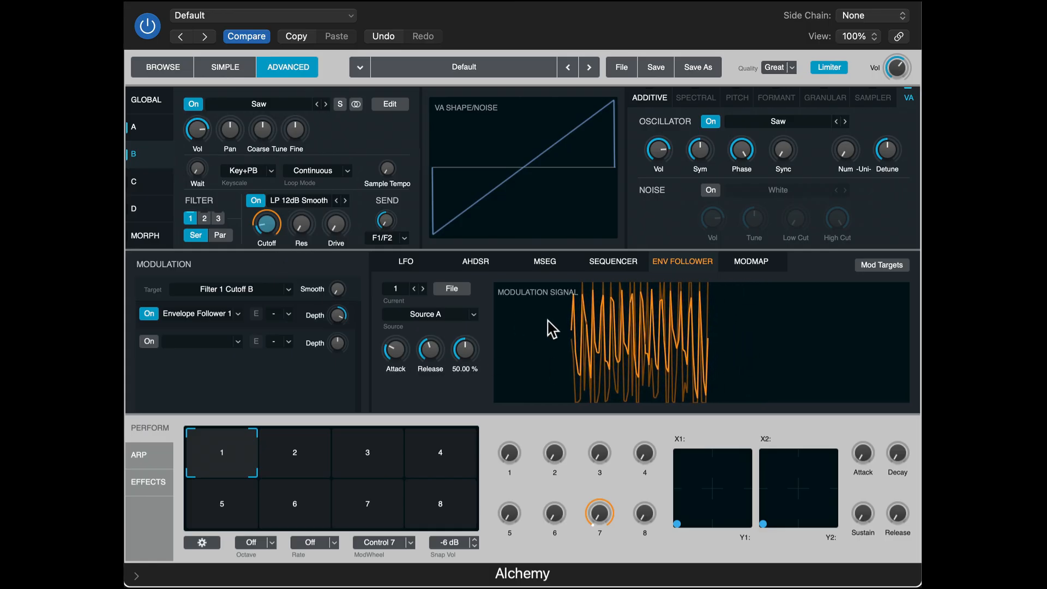
left_click(158, 133)
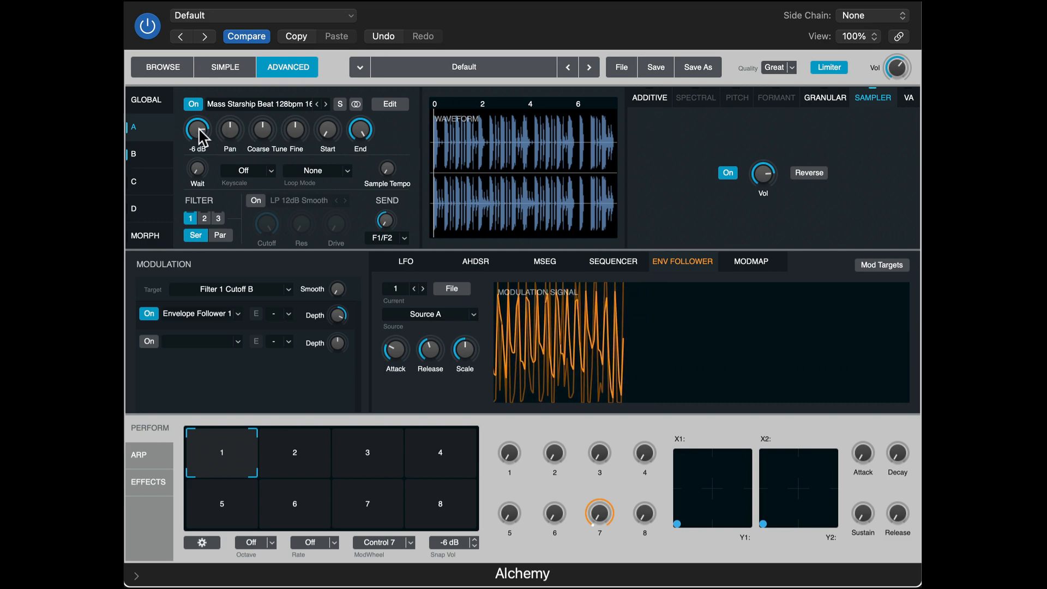
left_click(201, 151)
left_click_drag(201, 152, 207, 259)
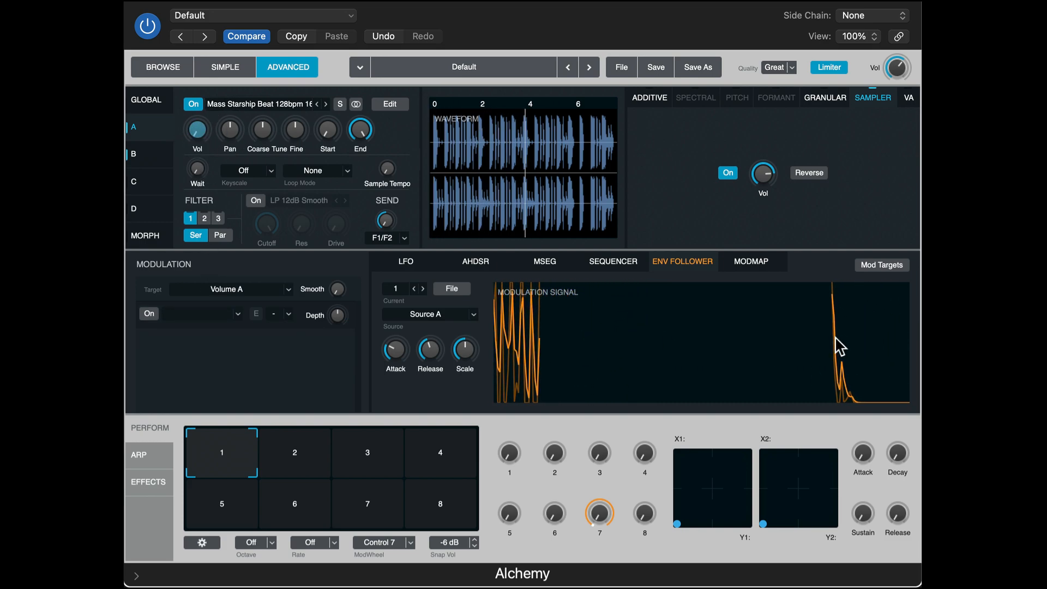
mouse_move(200, 130)
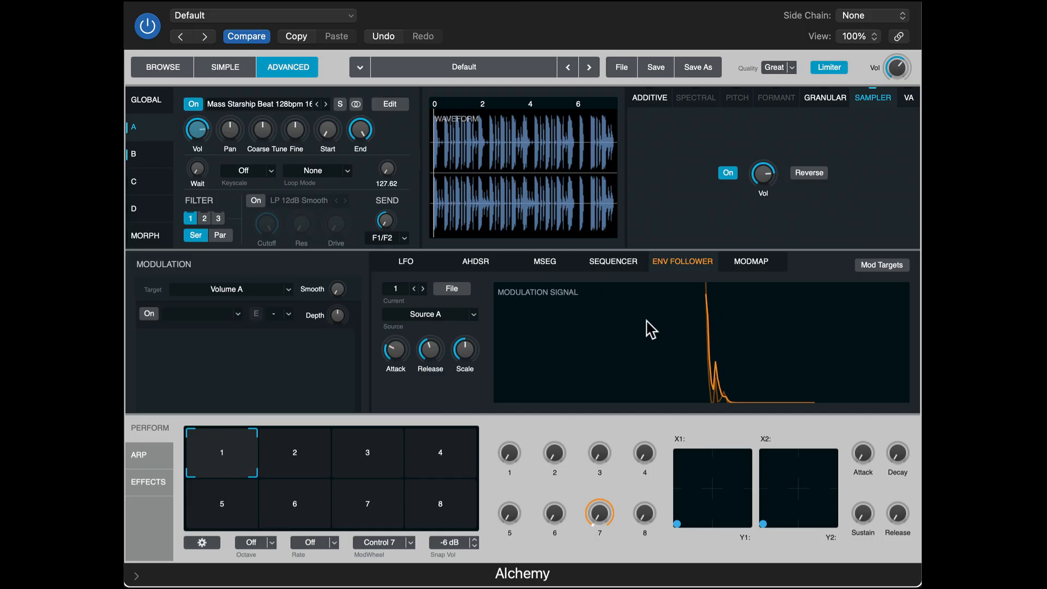
In the global view, send source B entirely to filter 2 and turn the filter 1 cutoff fully down to silence source A
left_click(146, 99)
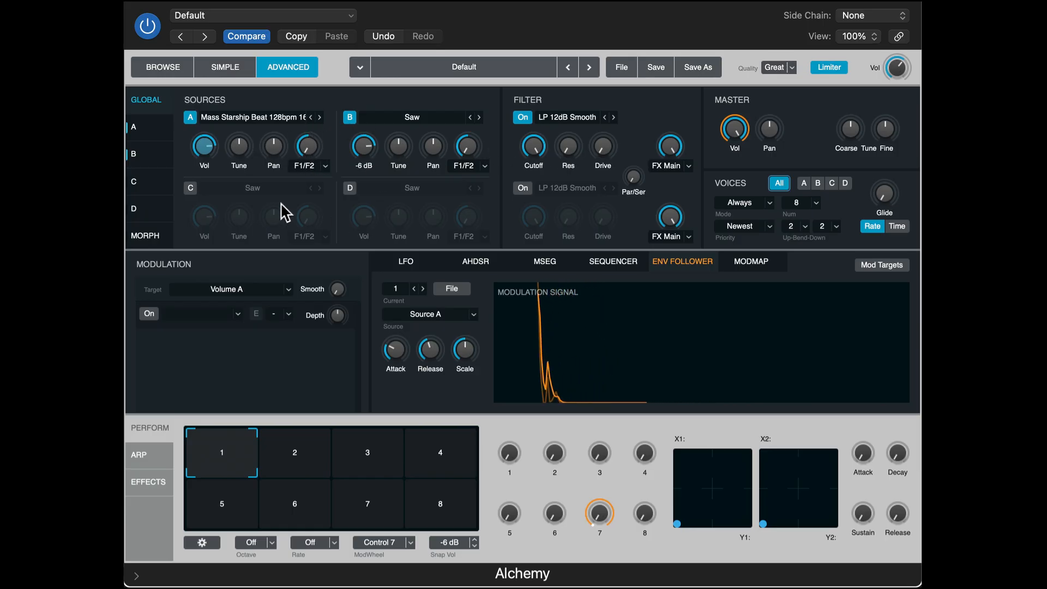
left_click(306, 146)
left_click(464, 145)
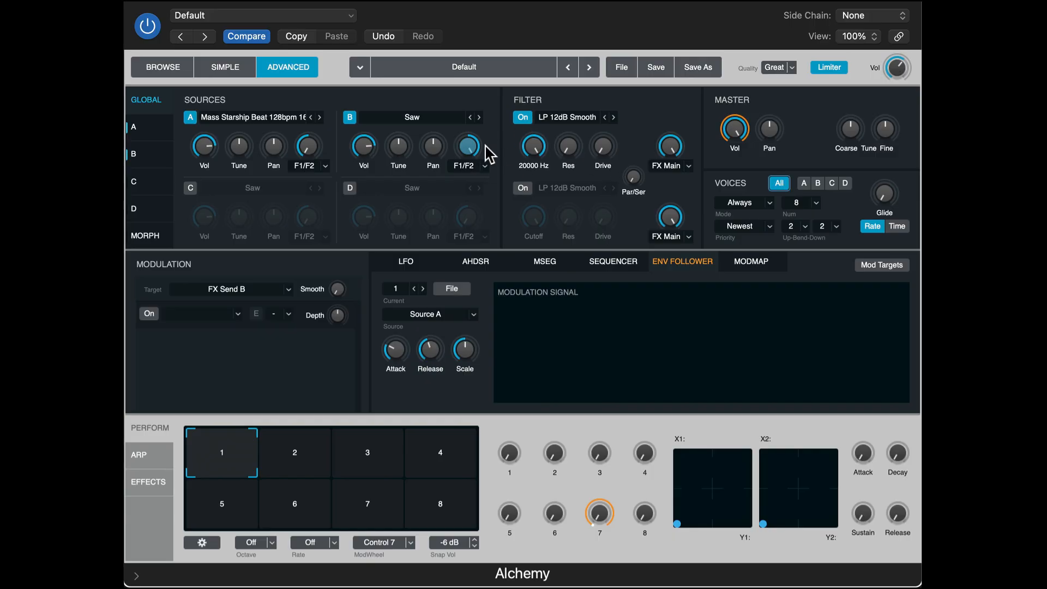
left_click(534, 147)
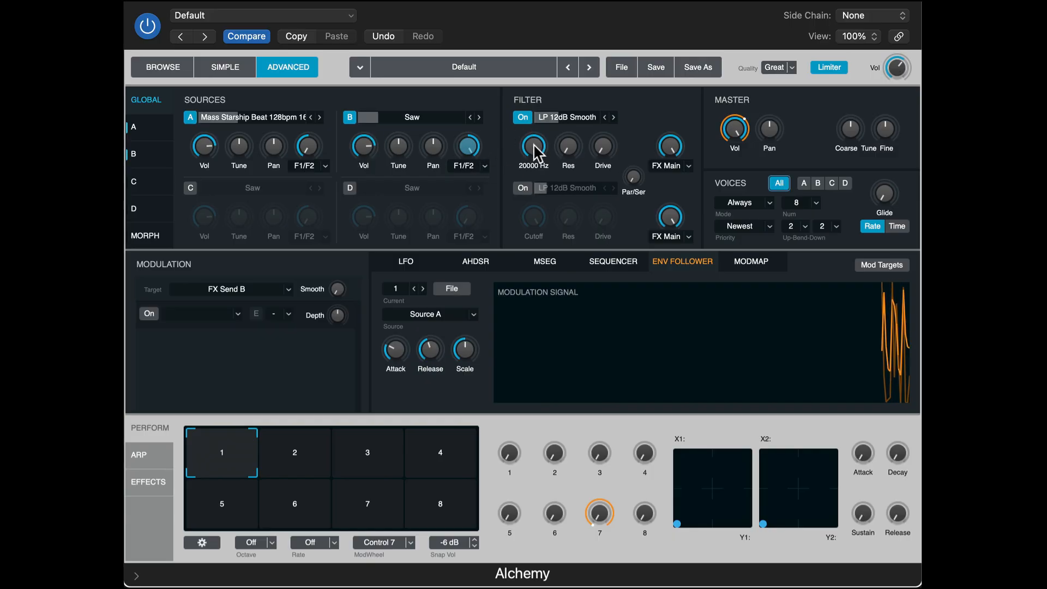
left_click_drag(533, 148, 534, 171)
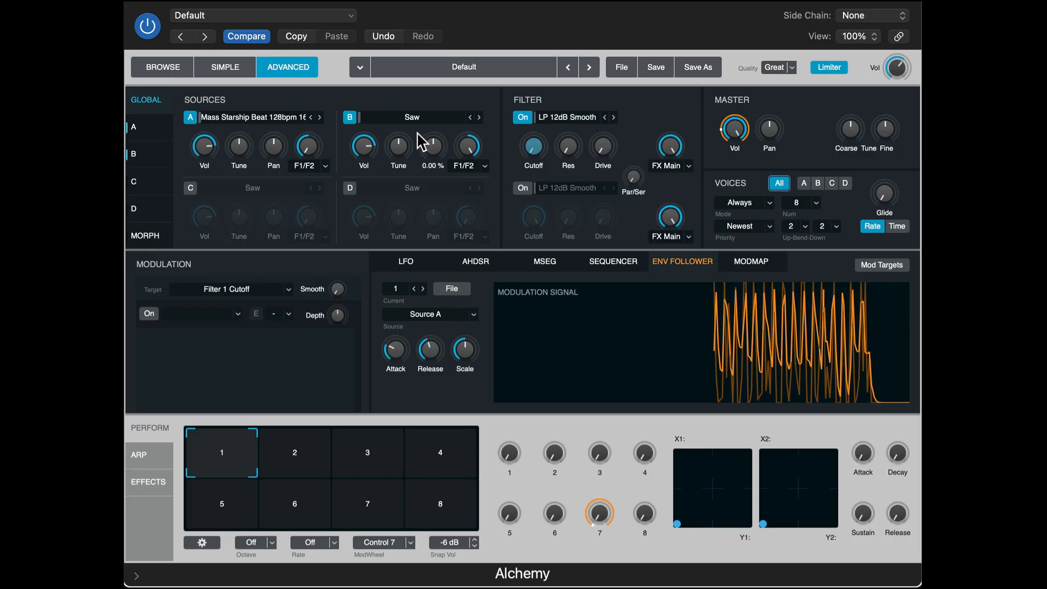
Set the loop mode of source A's drum sample zone to Continuous in the source editor
mouse_move(369, 139)
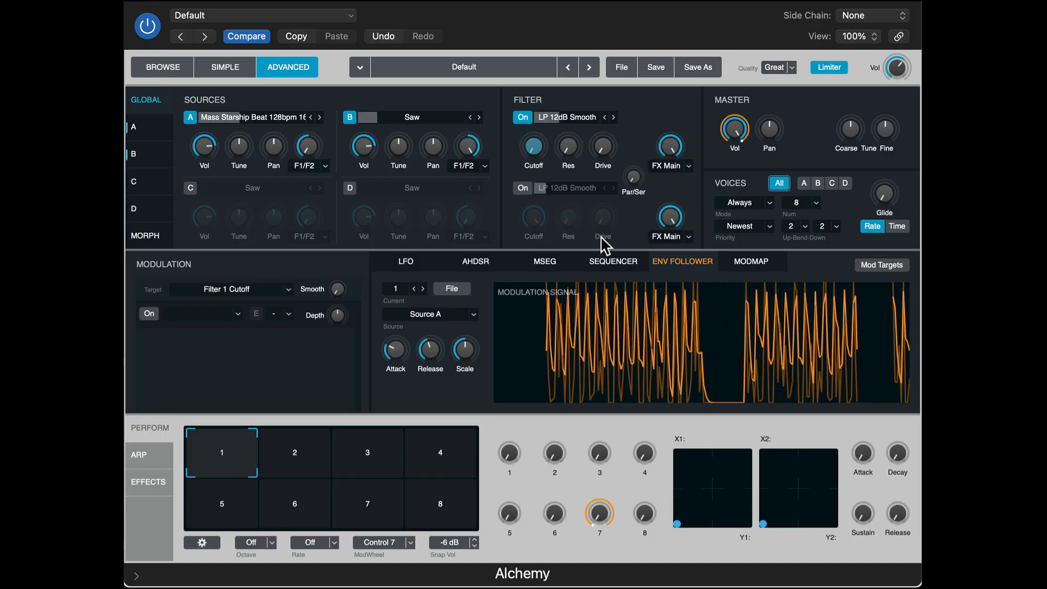
left_click(150, 127)
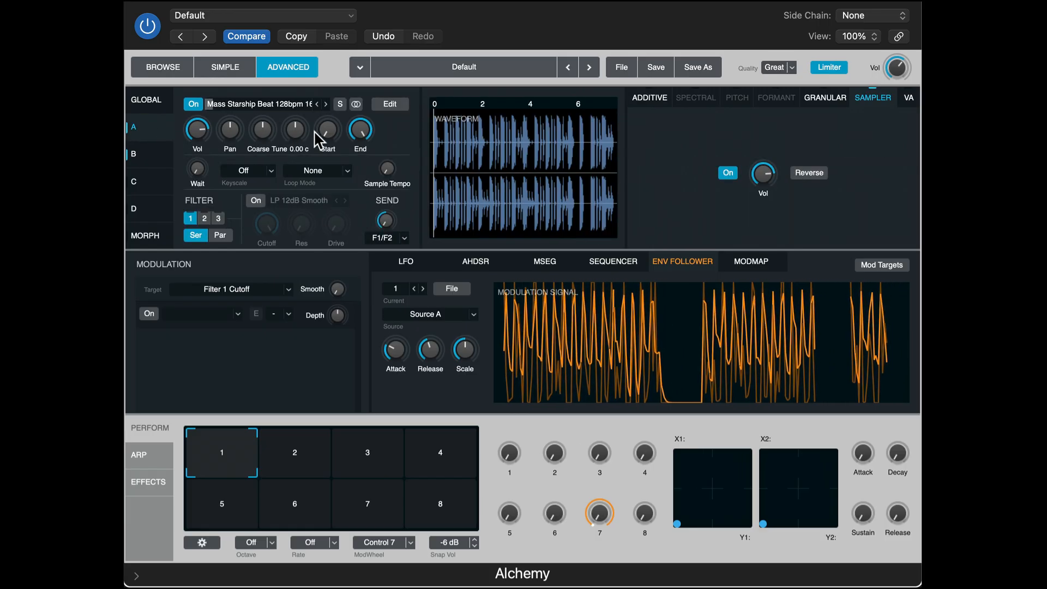
left_click(385, 105)
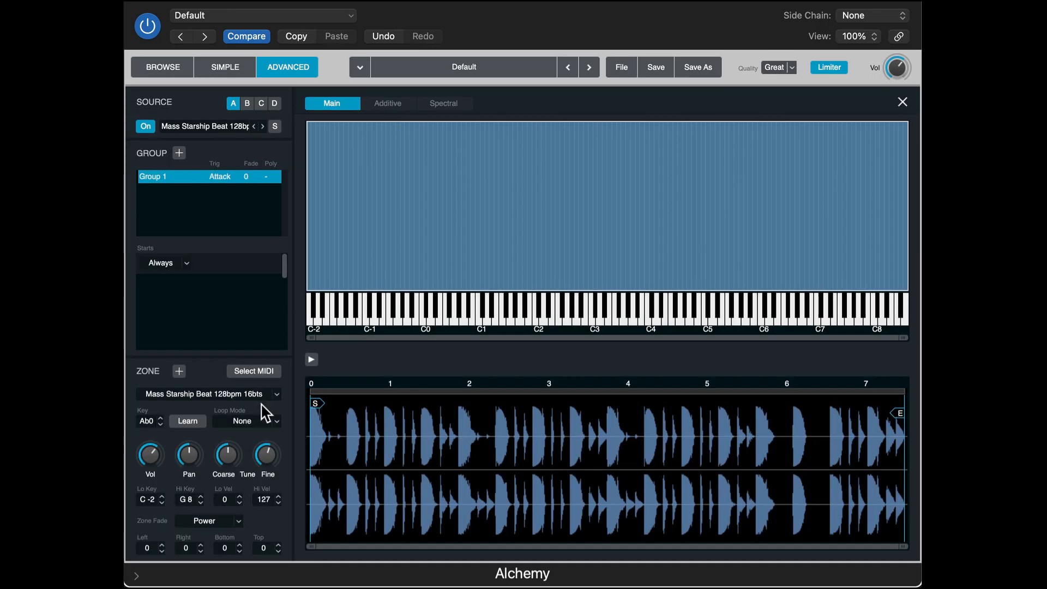
left_click(255, 423)
left_click(263, 461)
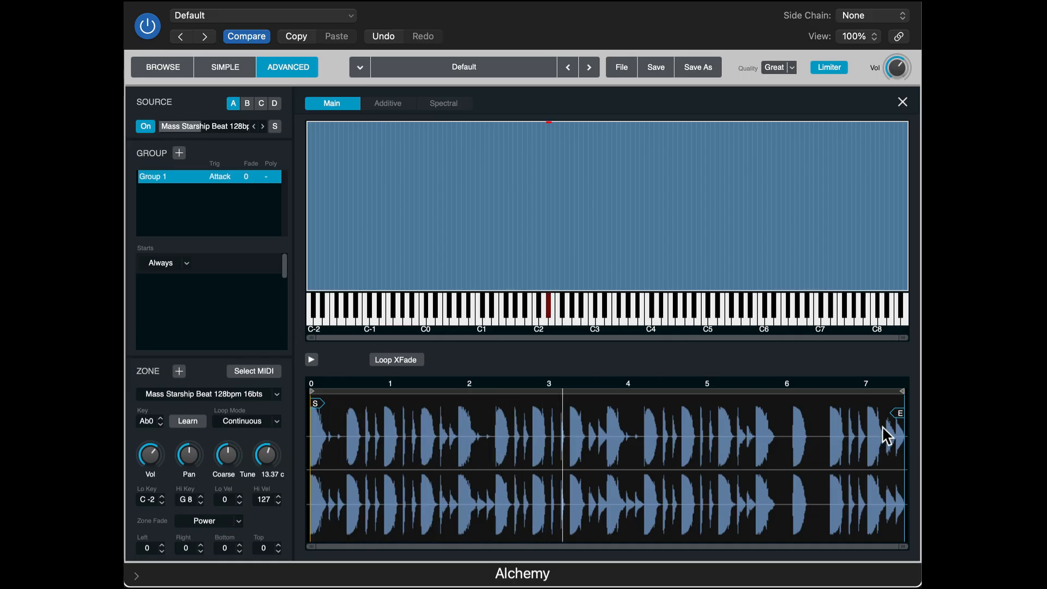
left_click(901, 101)
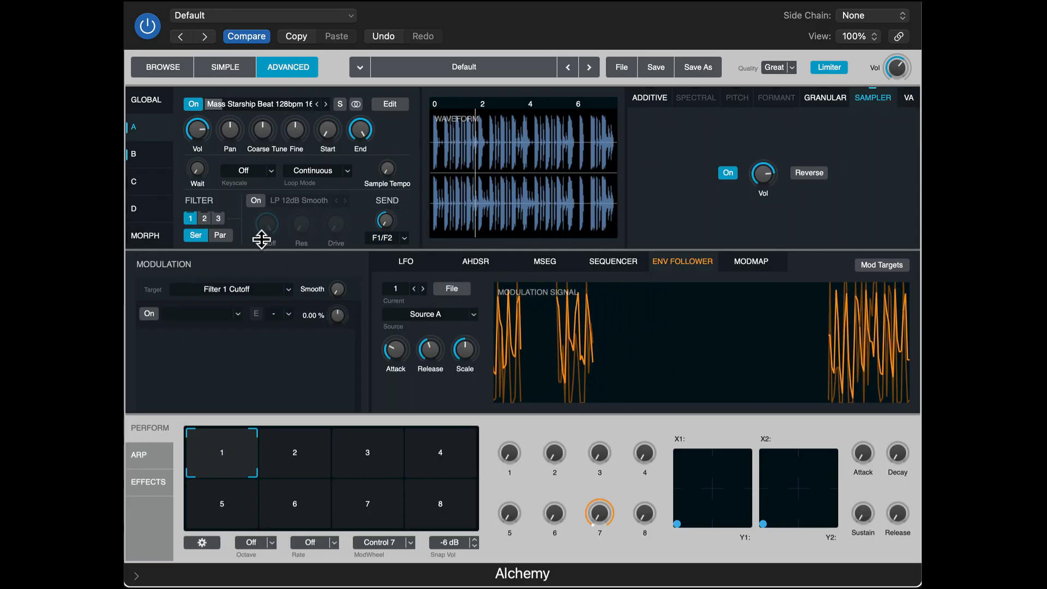
For source B's cutoff modulation, minimize Envelope Follower 1's attack, shorten its release and set its scale to about 46%
left_click(151, 159)
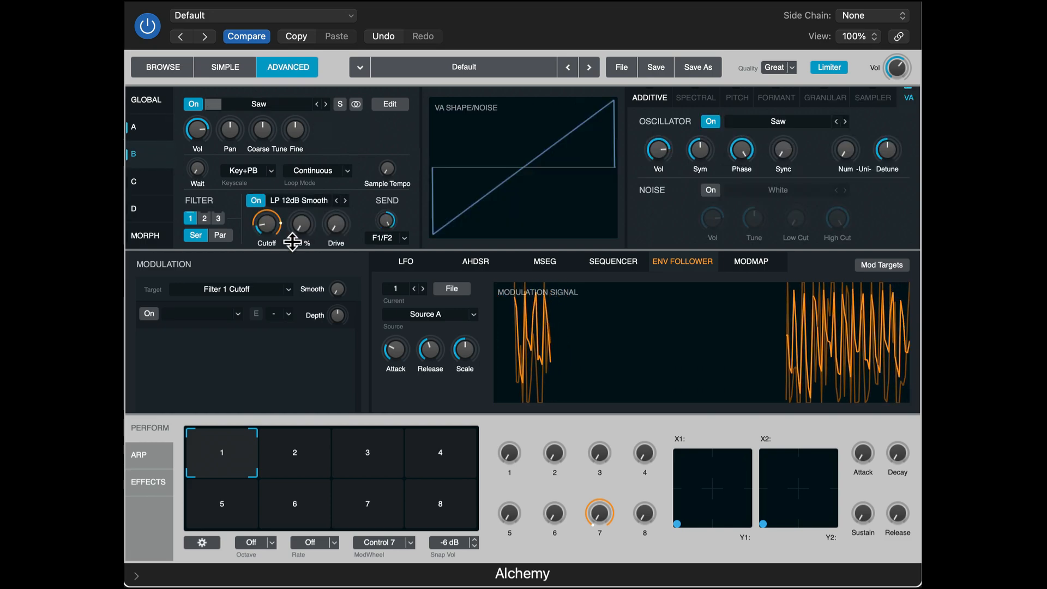
left_click_drag(292, 242, 266, 227)
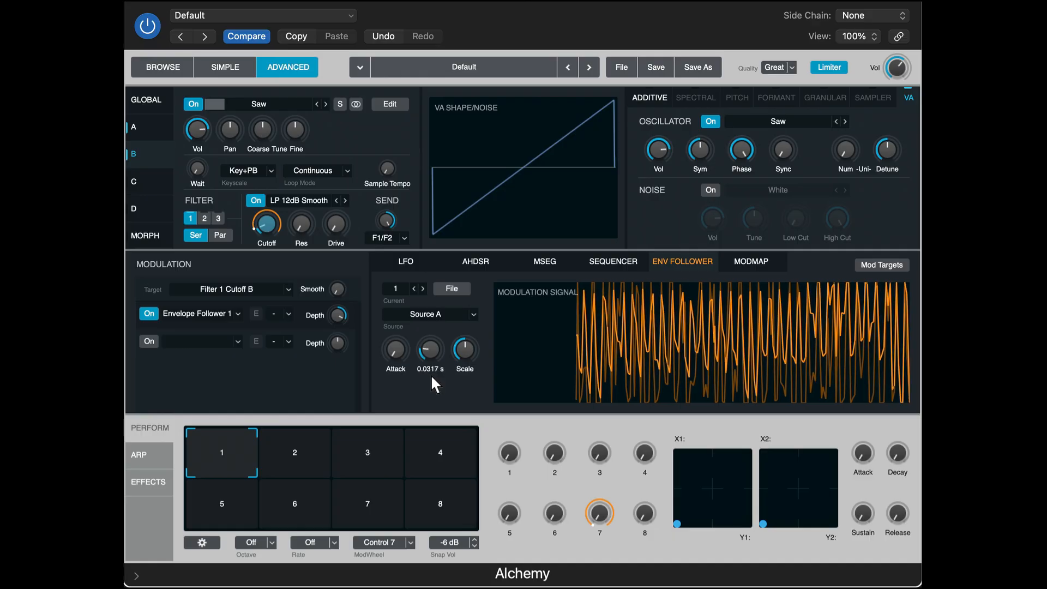
left_click_drag(432, 371, 433, 369)
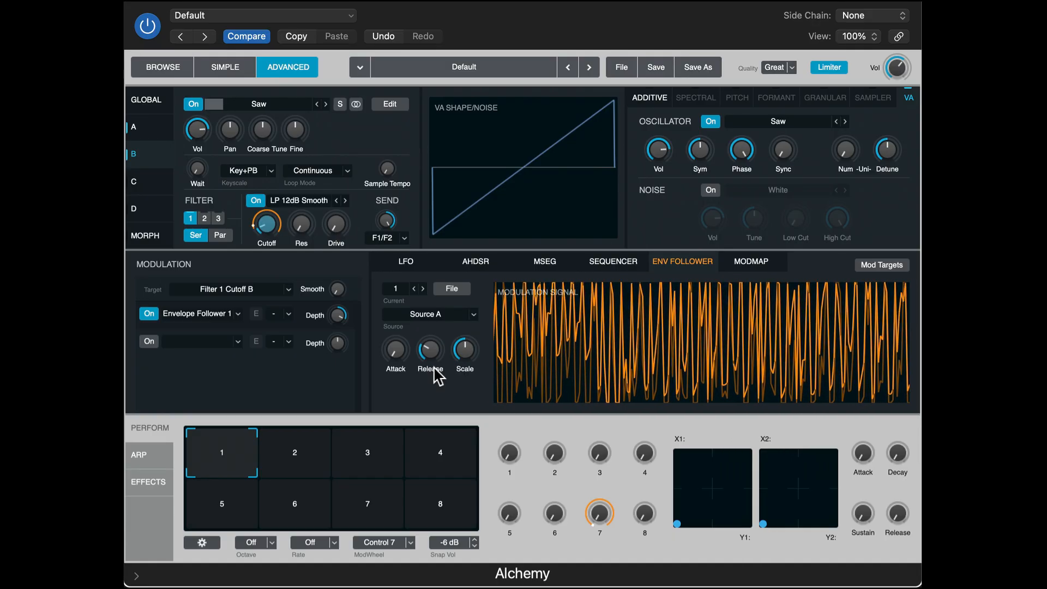
left_click_drag(460, 351, 468, 378)
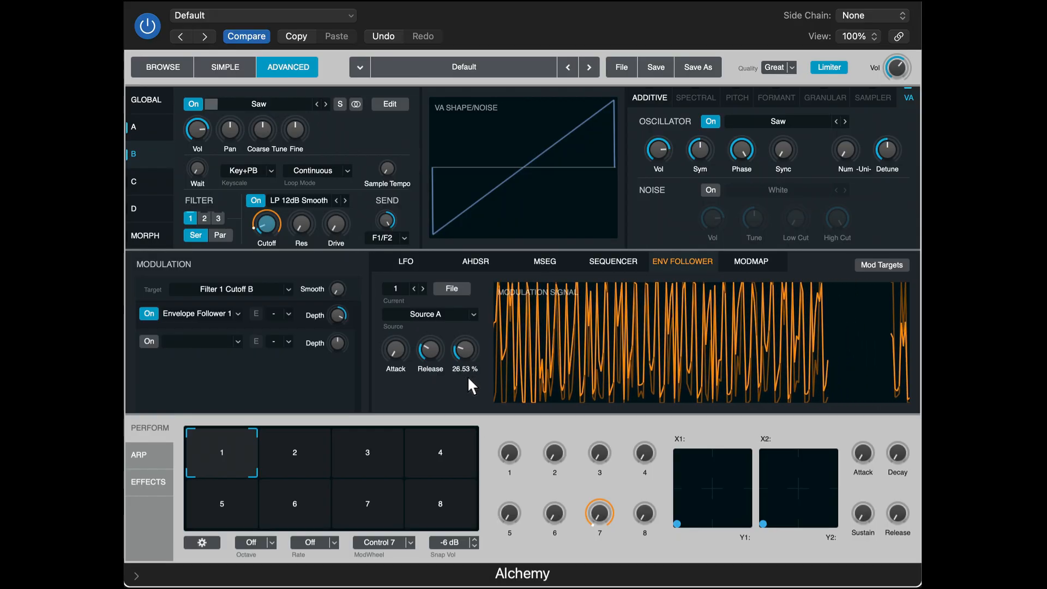
left_click_drag(468, 379, 471, 348)
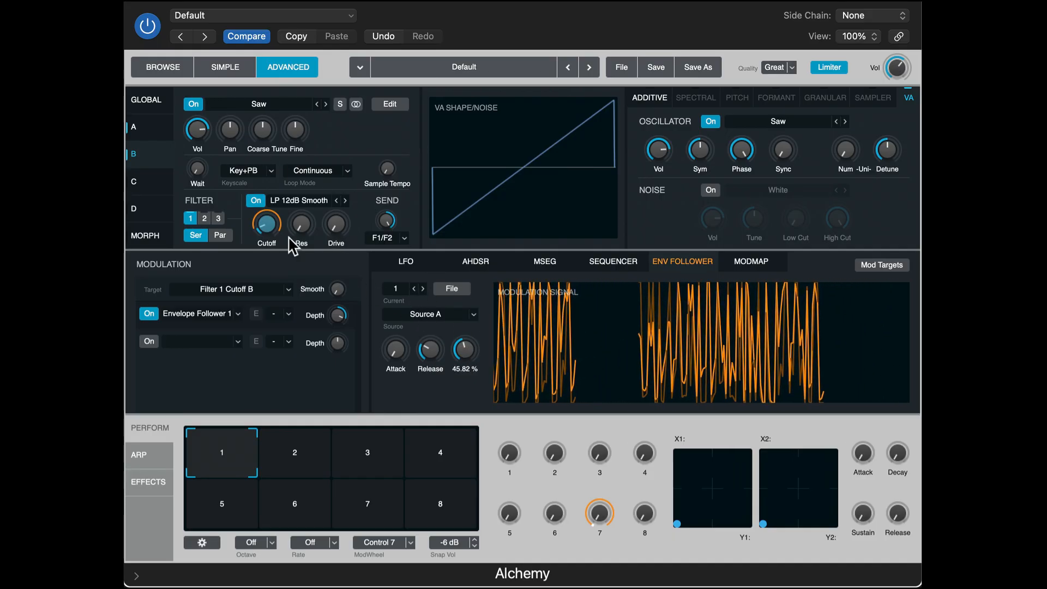
Turn off source A and set Envelope Follower 1's audio source to SideChain
left_click(159, 132)
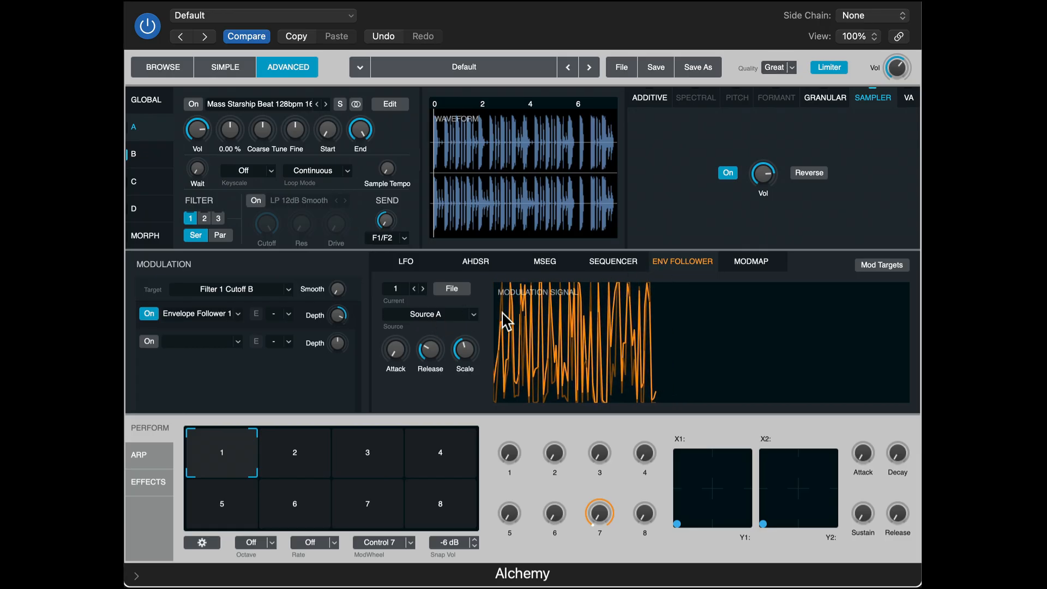
left_click(429, 312)
mouse_move(420, 338)
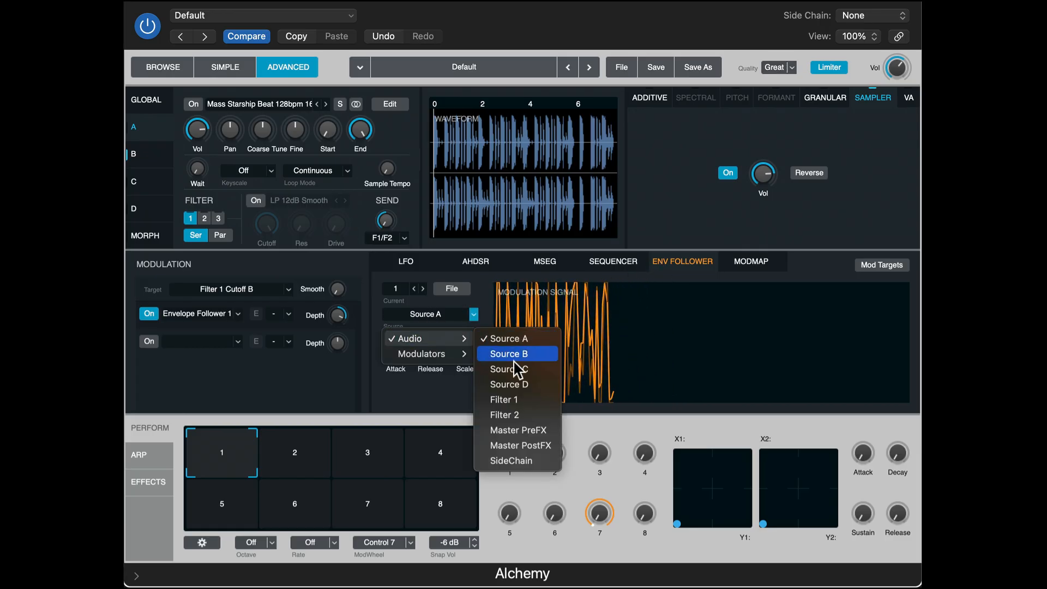
left_click(521, 461)
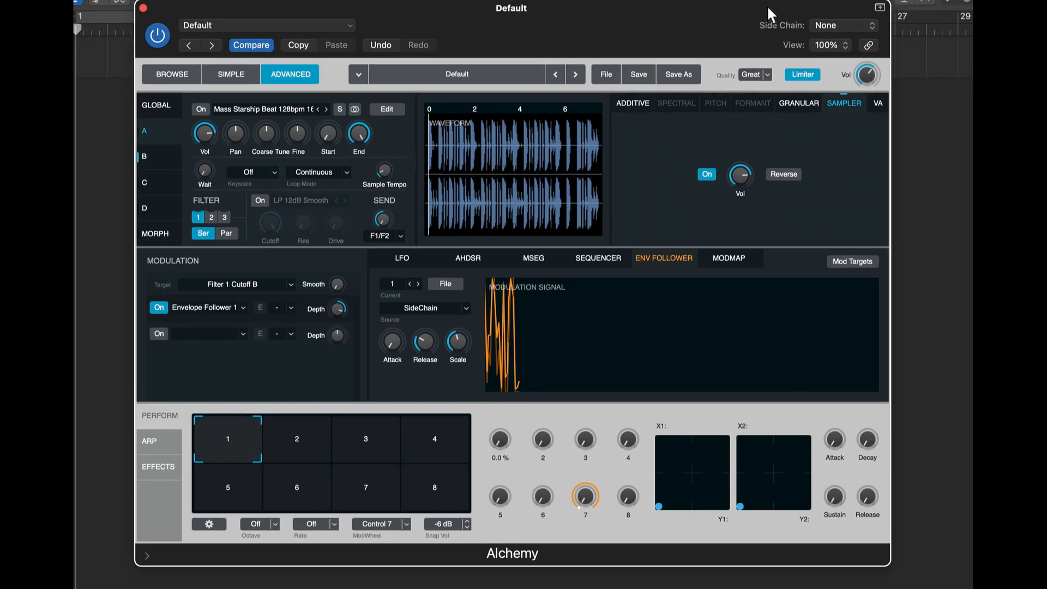
Uncover the arrangement, show the loop browser and filter the loops to All Drums in the Vintage Breaks genre
left_click_drag(771, 14, 520, 75)
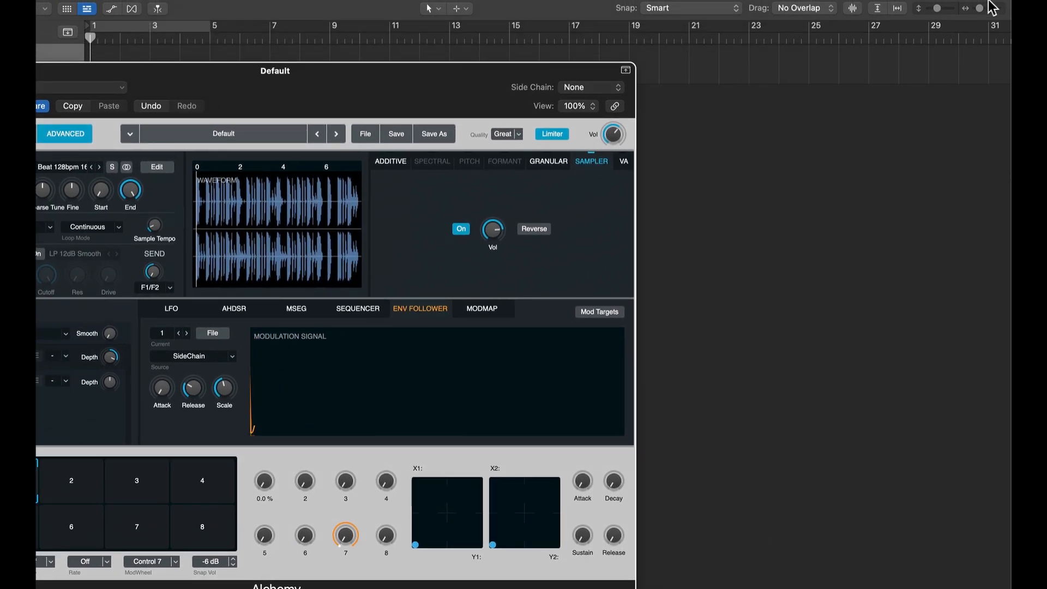
left_click(988, 0)
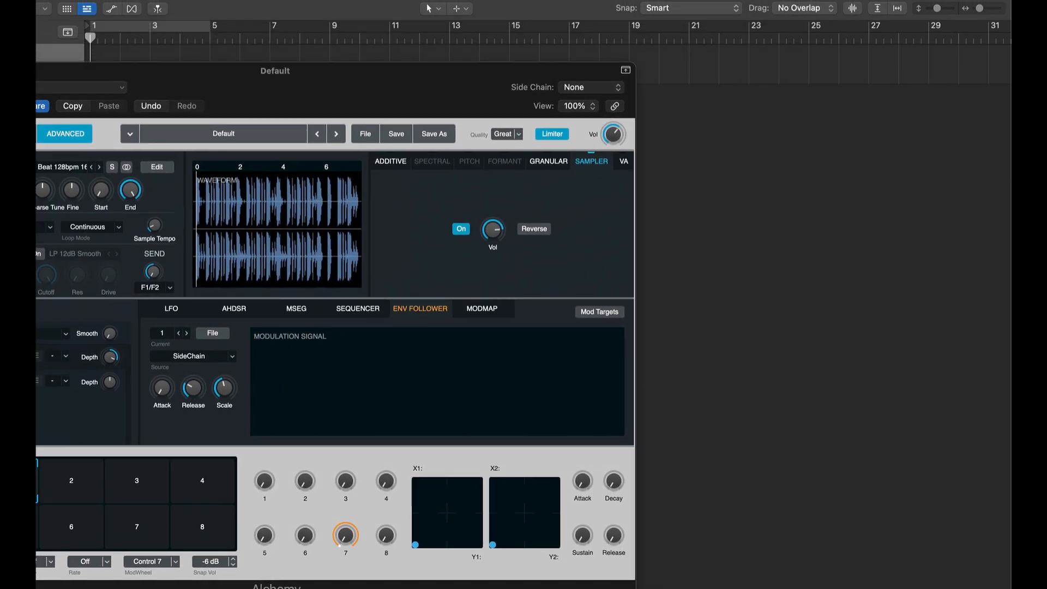
left_click(794, 43)
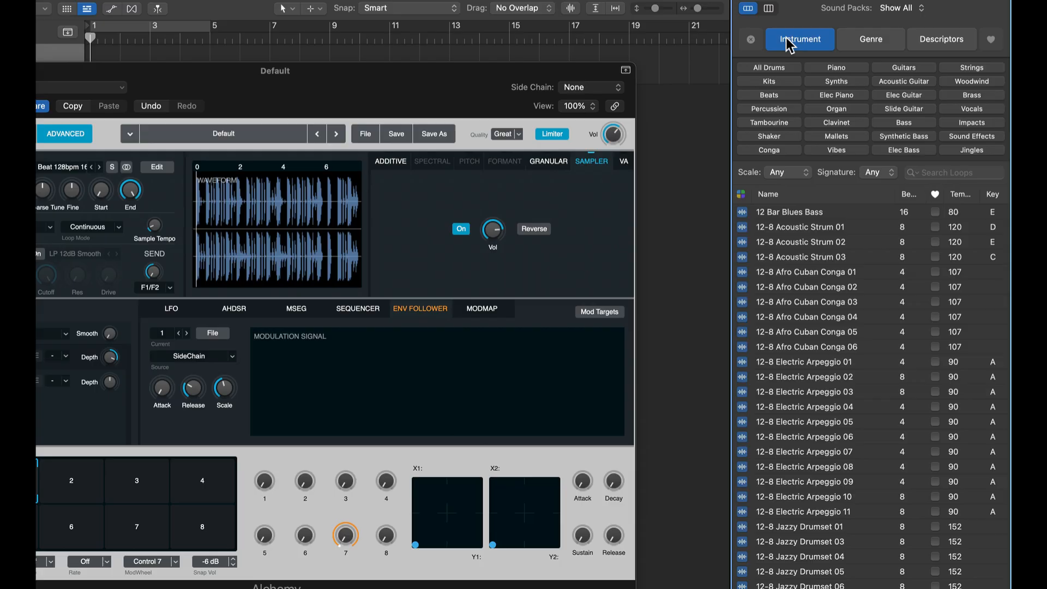
left_click(775, 67)
left_click(872, 45)
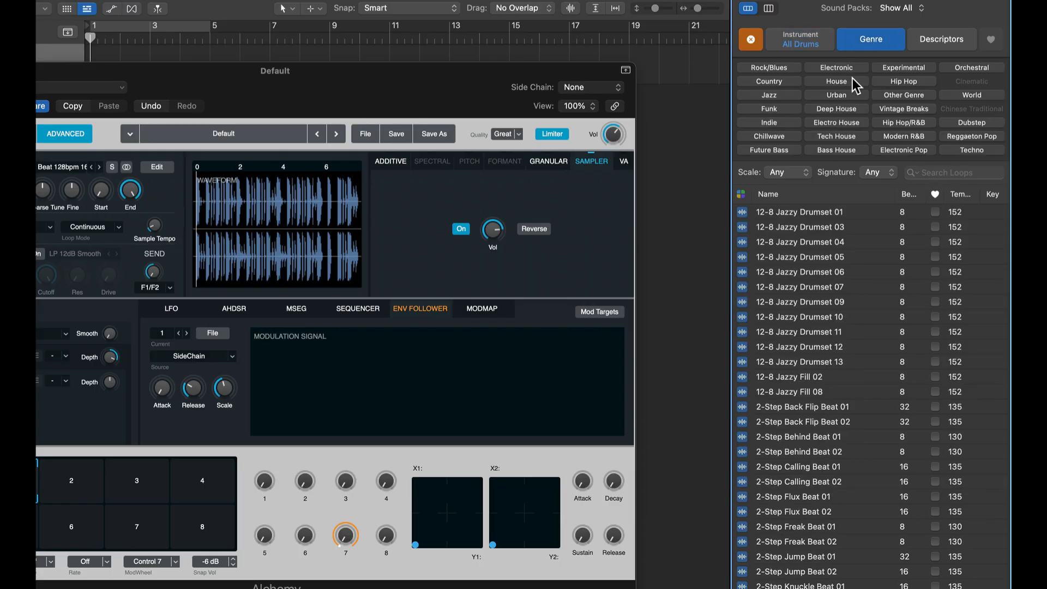
left_click(909, 113)
Audition several Vintage Breaks drum loops and add Squeaky Dub Break to the arrangement as a new audio track
scroll(806, 377, "down", 20)
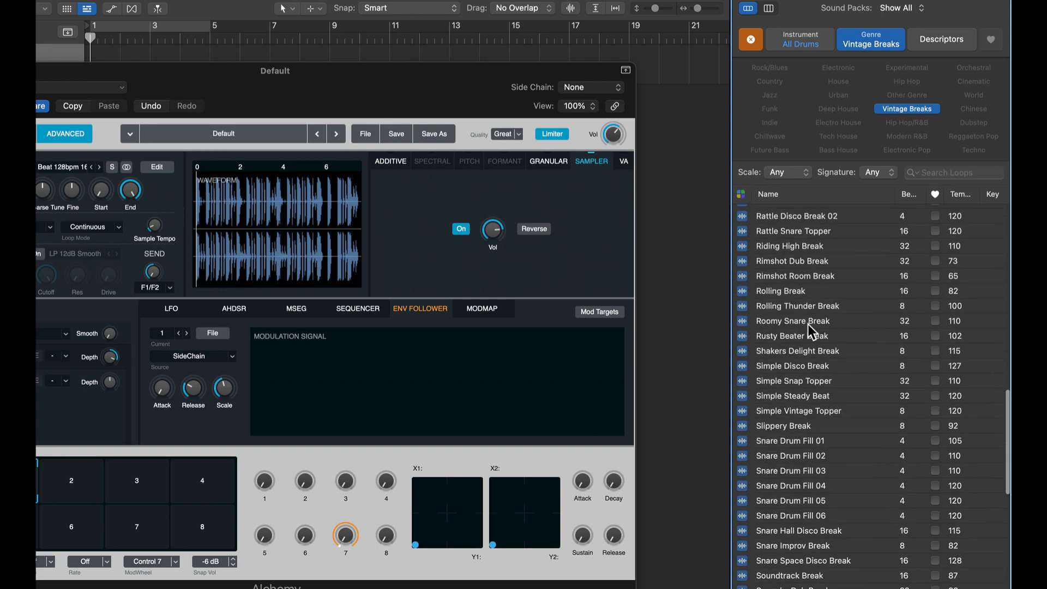
left_click(794, 231)
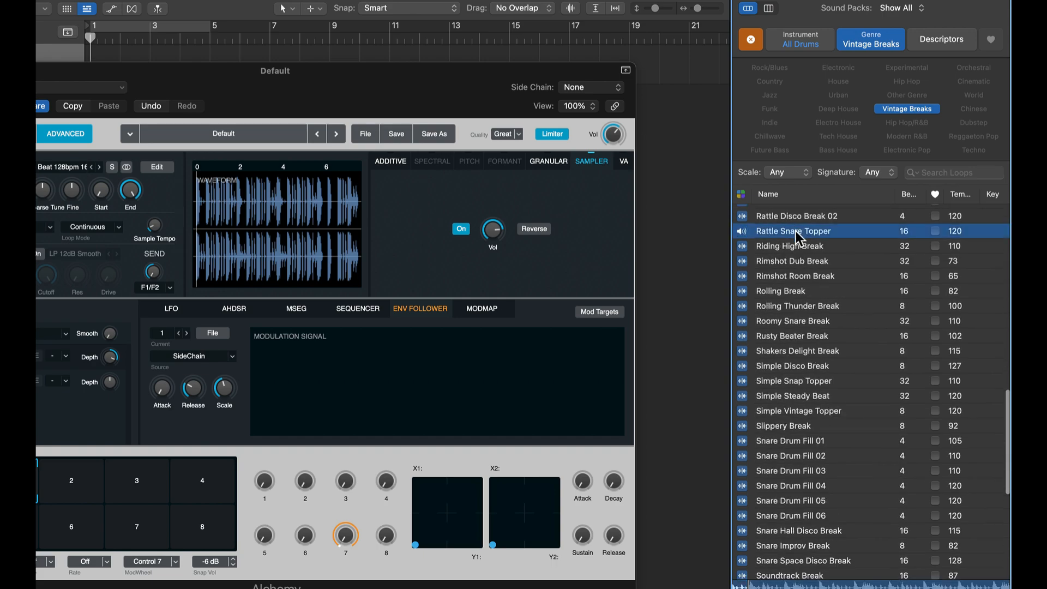
left_click(806, 366)
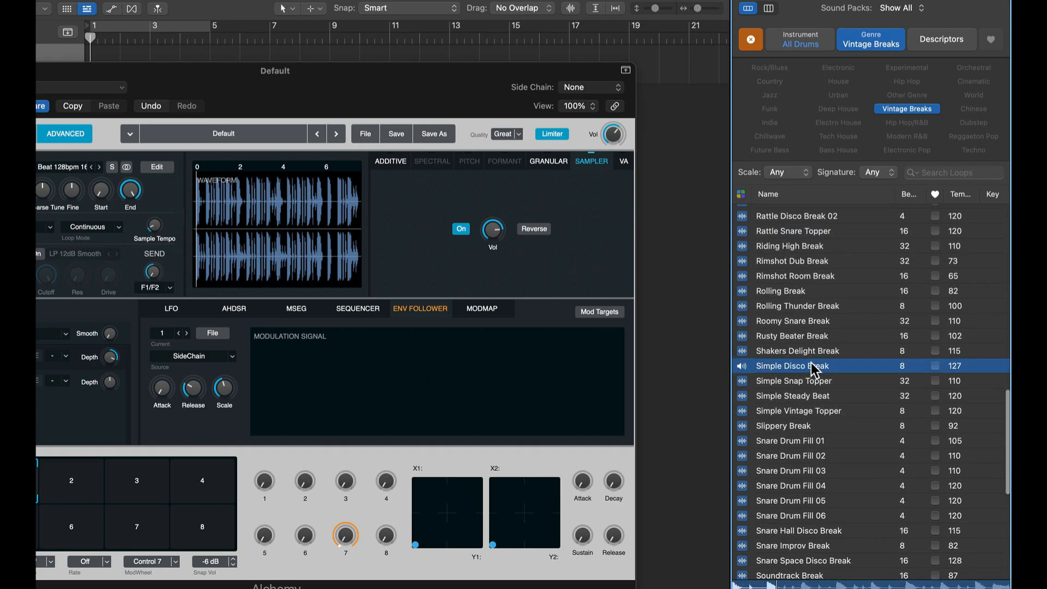
left_click(814, 410)
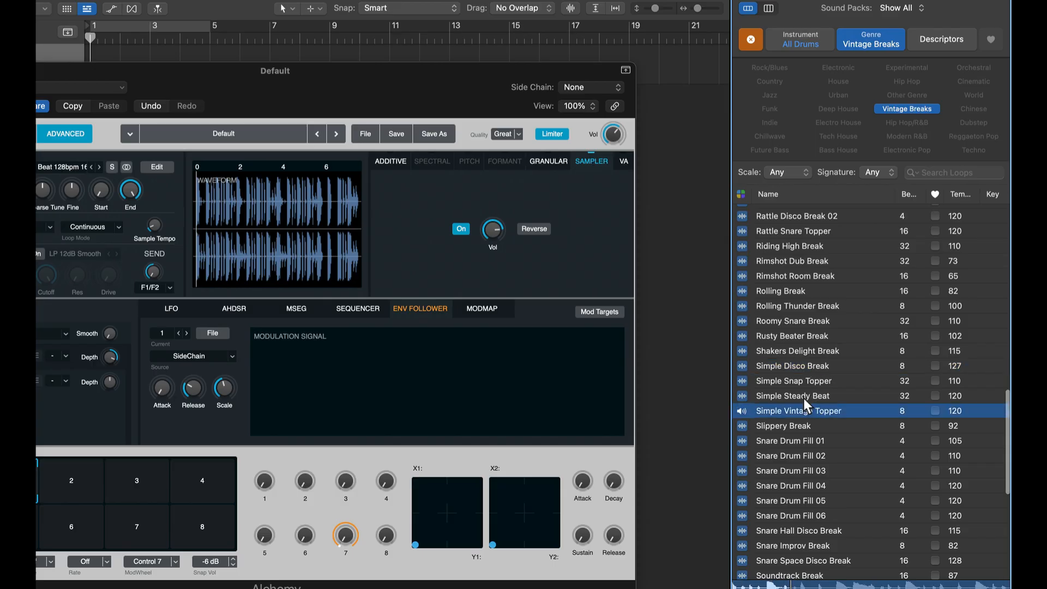
left_click(804, 397)
left_click(811, 440)
scroll(811, 441, "down", 5)
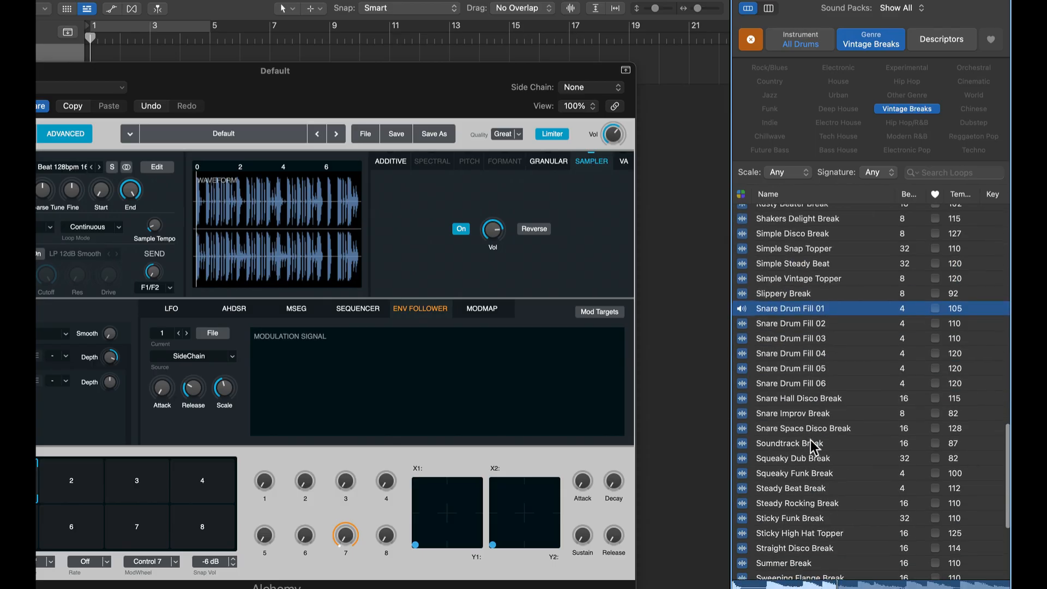
left_click(799, 428)
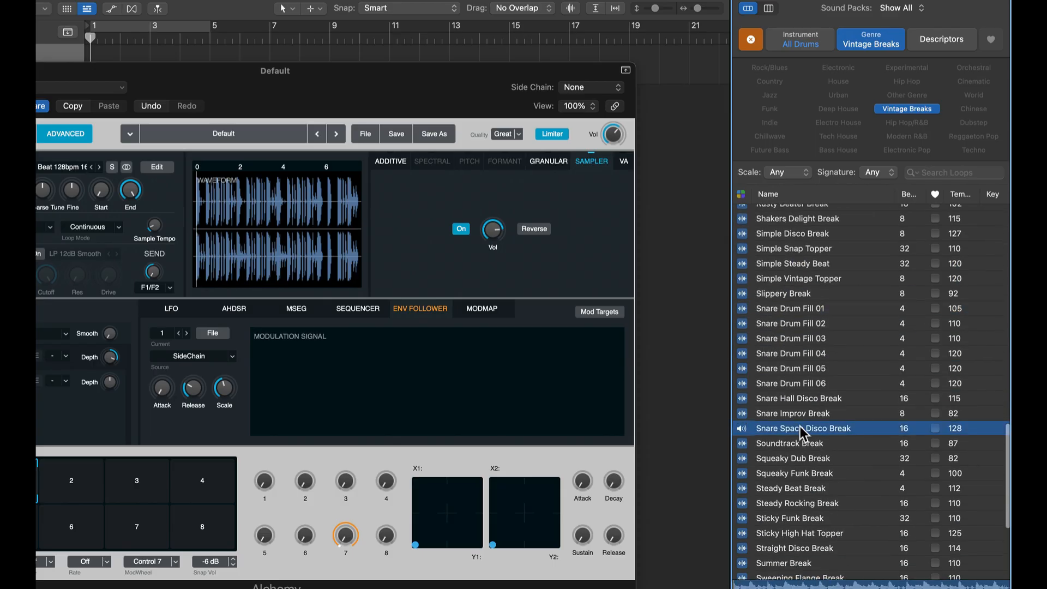
left_click(811, 456)
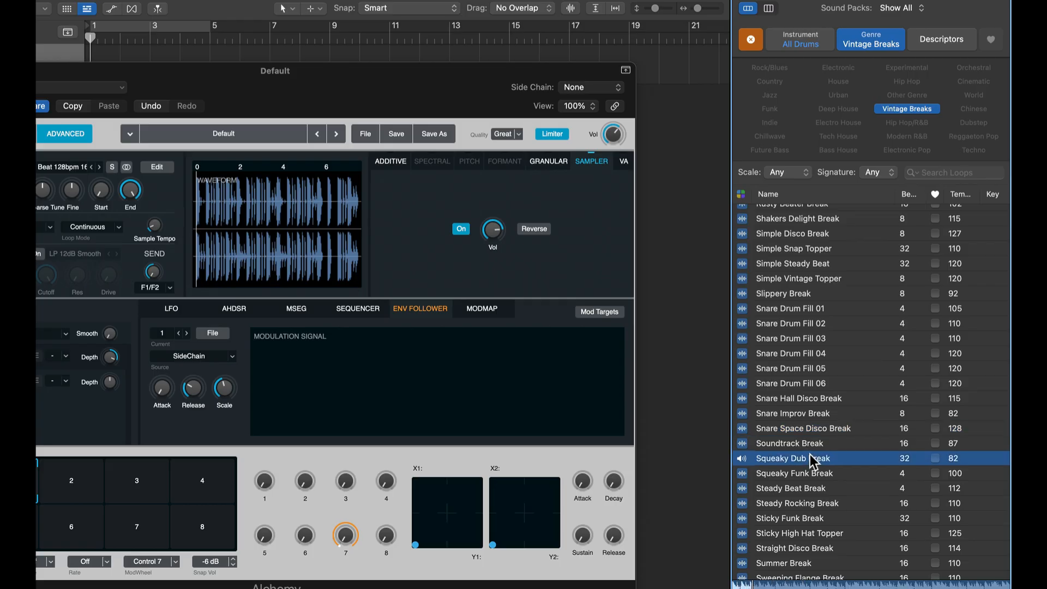
left_click_drag(810, 454, 672, 117)
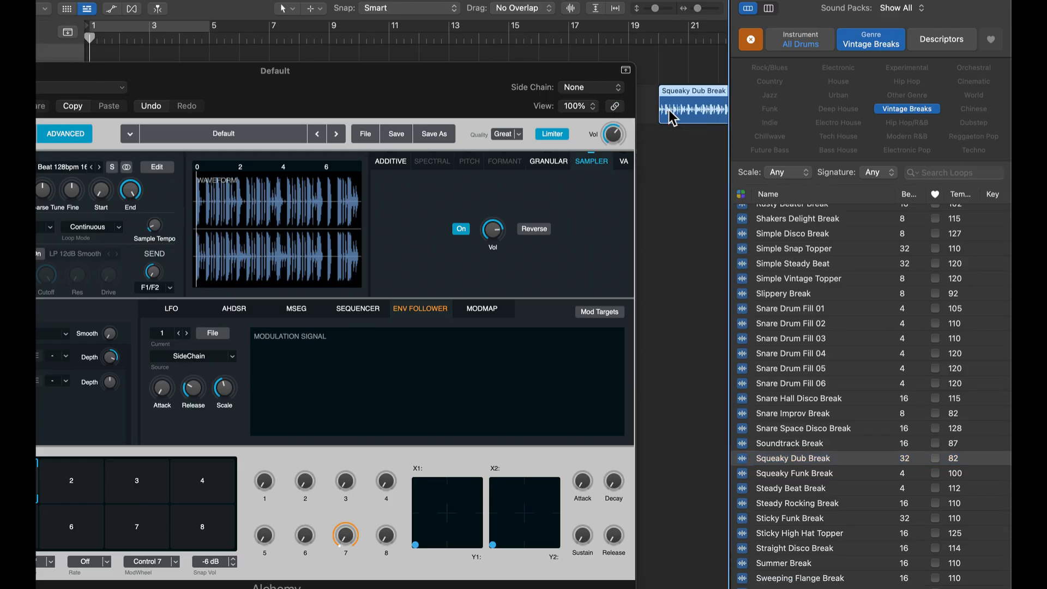
Set the cycle range to the Squeaky Dub Break region and play it back
left_click(683, 108)
key("super+u")
key("space")
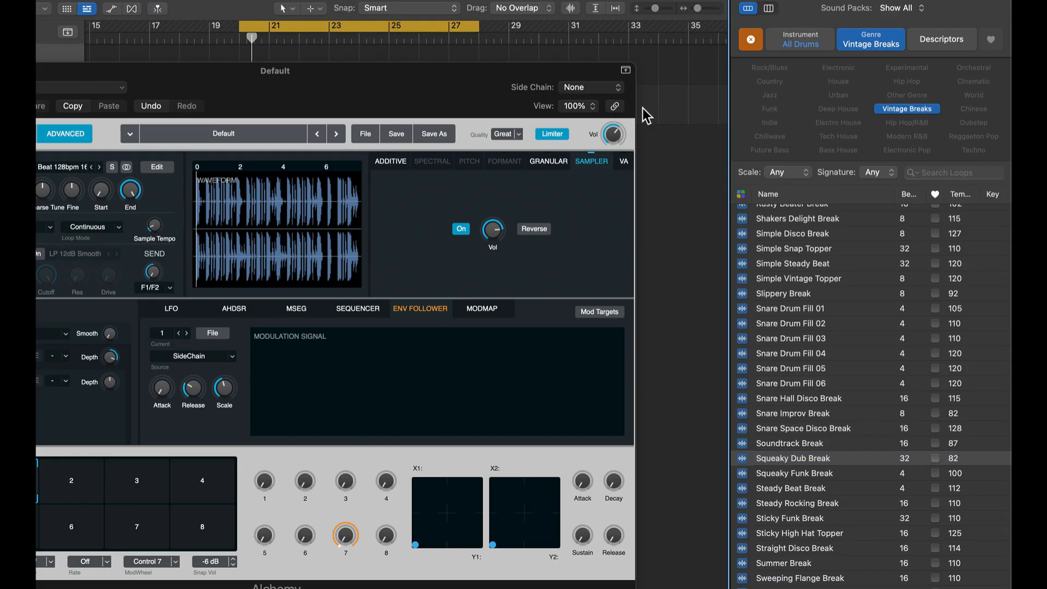
Hide the plug-in window, raise the project tempo to 126 and check the drum loop at that speed
key("v")
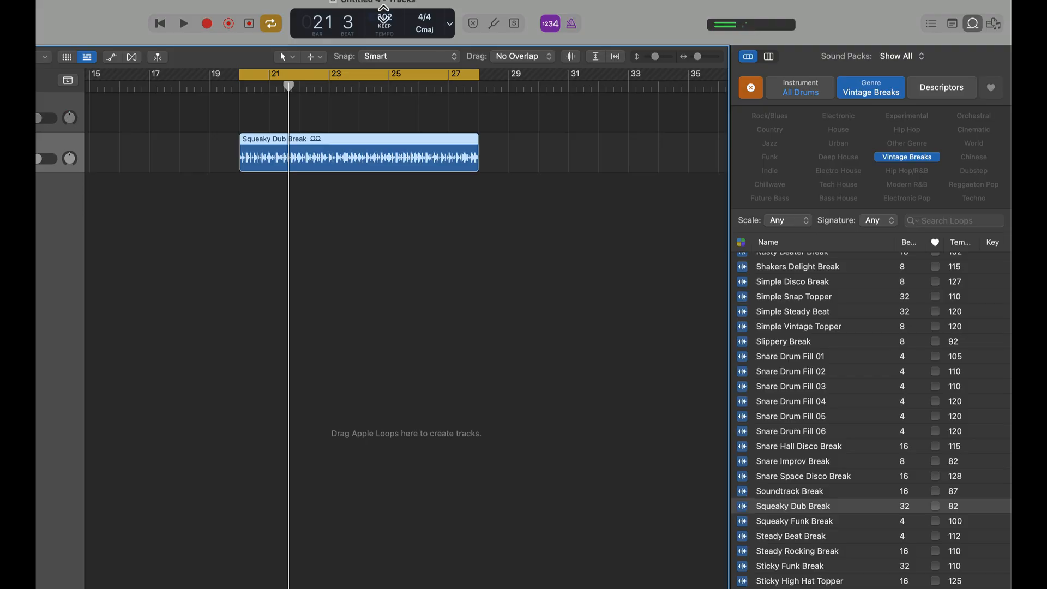
key("space")
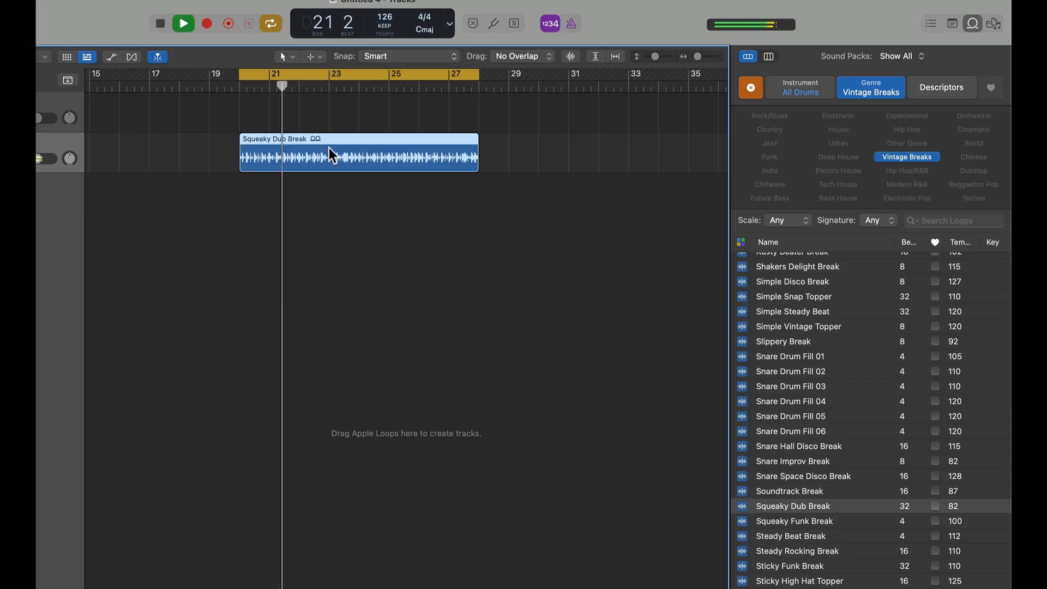
key("space")
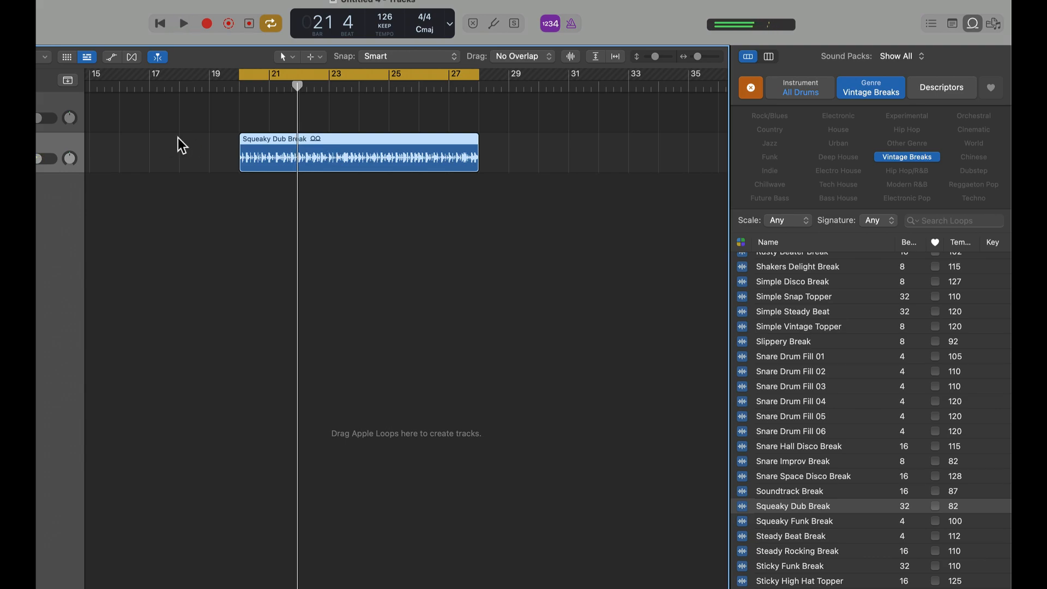
Bring back the plug-in window and set Alchemy's side chain input to the Squeaky Dub Break track (Audio 1)
key("v")
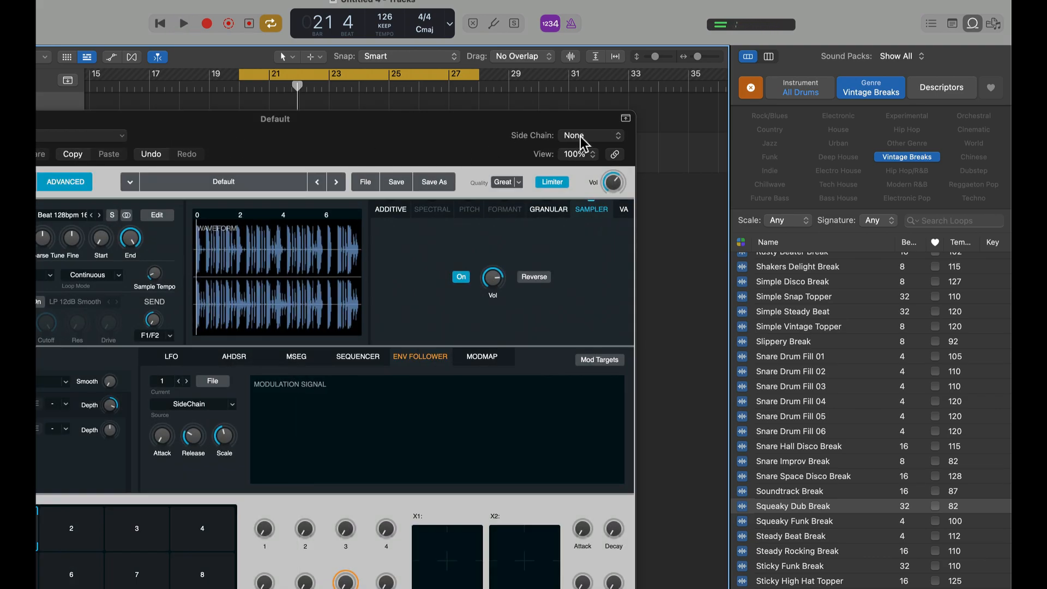
left_click(581, 139)
mouse_move(678, 157)
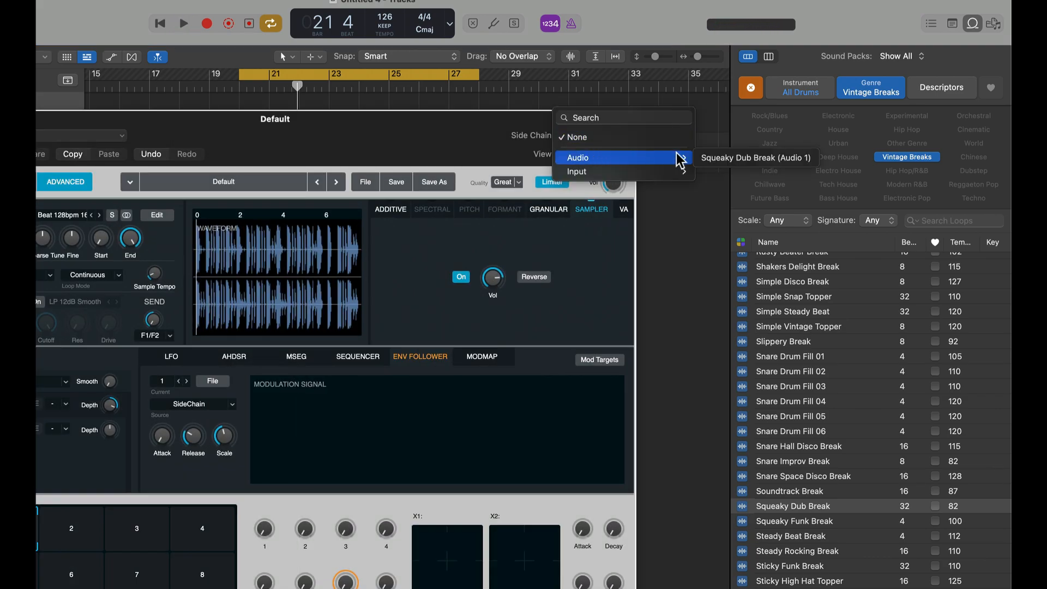
left_click(714, 159)
double_click(515, 120)
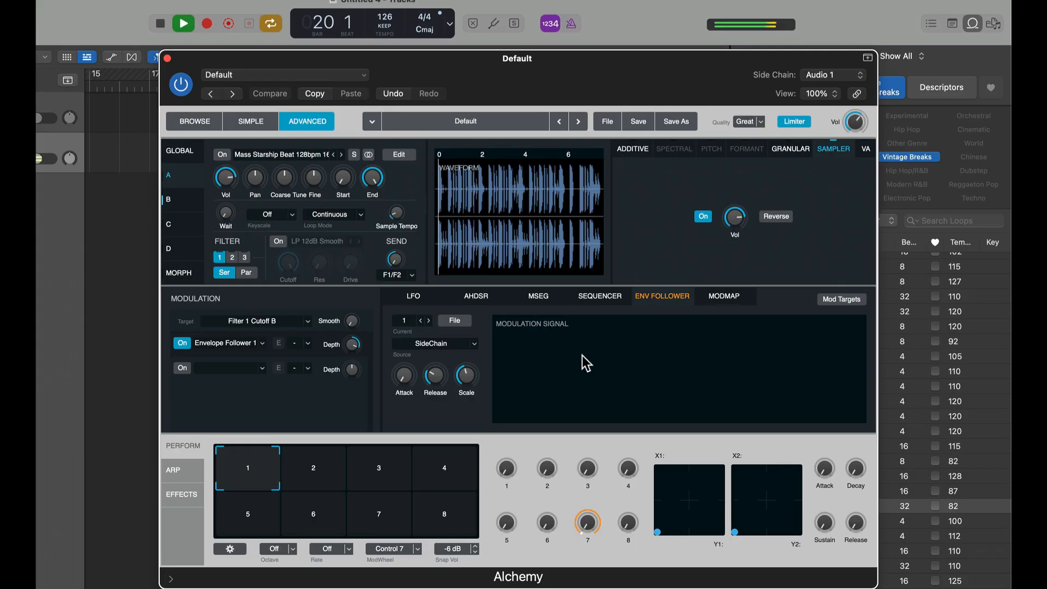
Select the Alchemy track and, in source B, raise the filter resonance and fine-tune the cutoff during playback
left_click(41, 104)
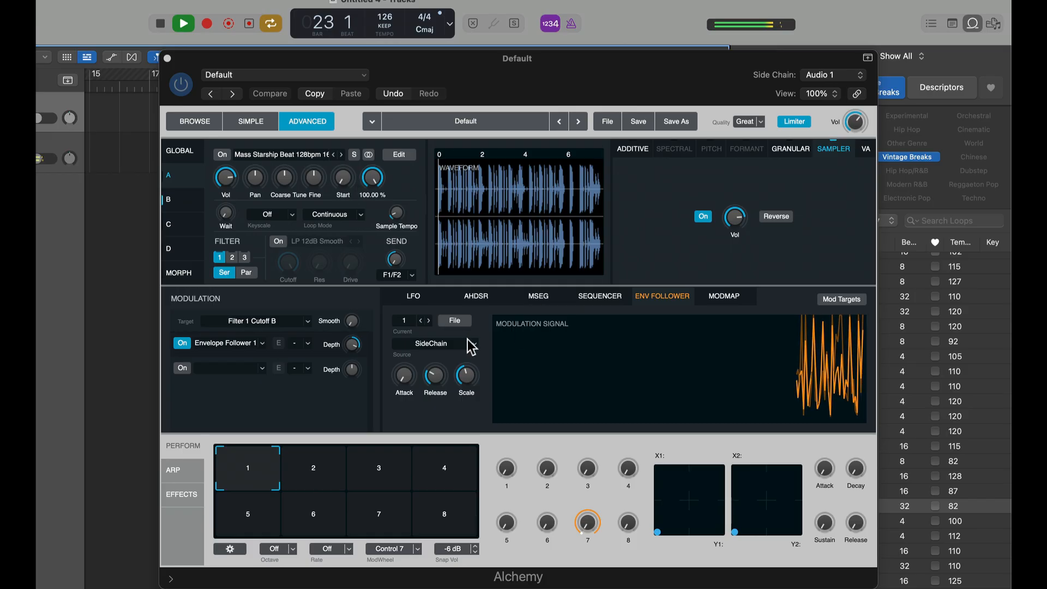
left_click(192, 203)
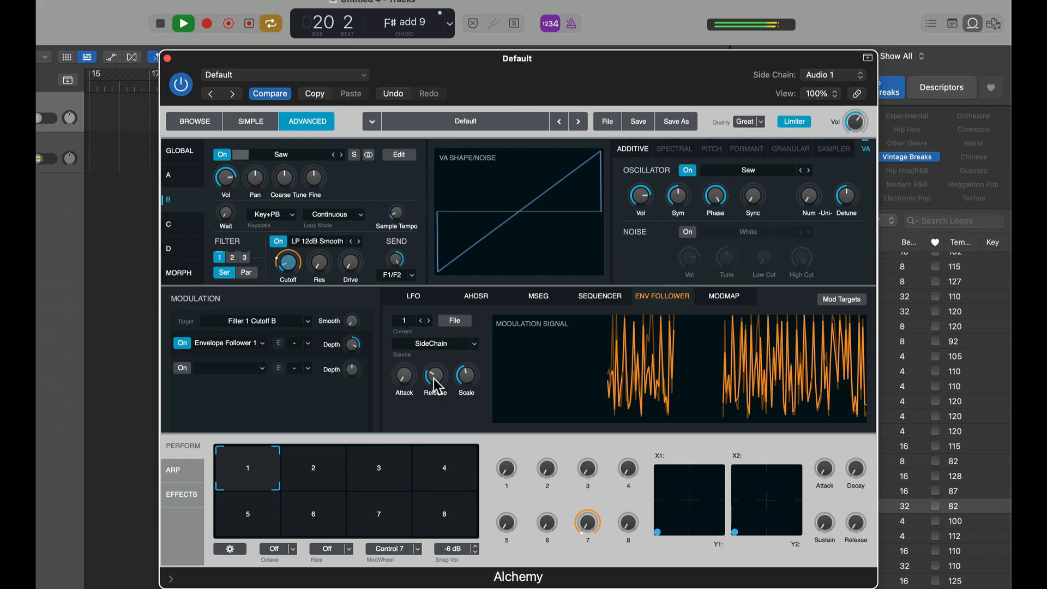
left_click_drag(289, 270, 300, 224)
left_click_drag(321, 268, 290, 285)
left_click(286, 264)
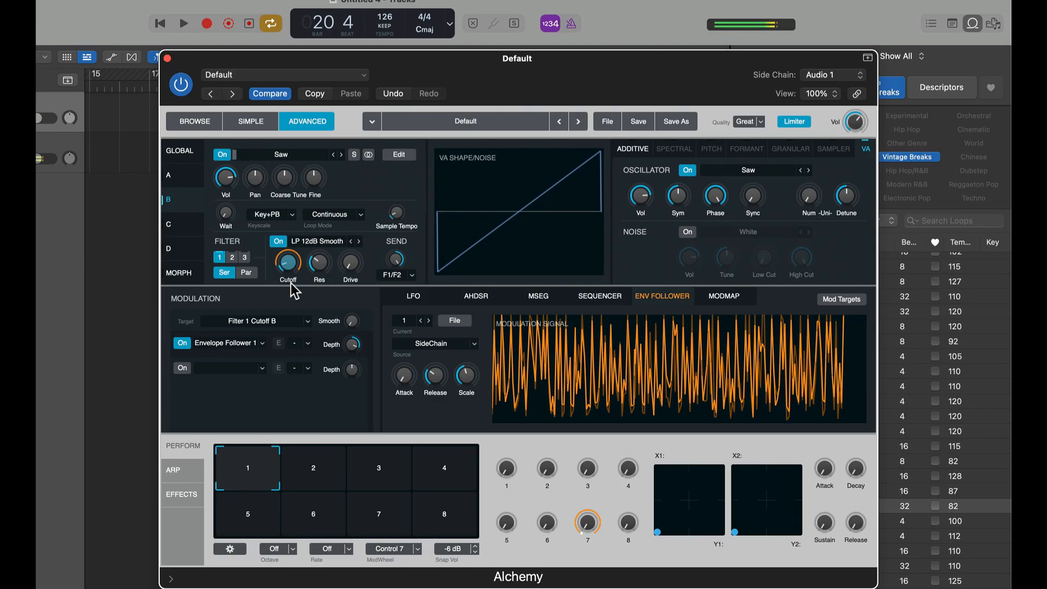
Stop playback, close the plug-in window and lower the Squeaky Dub Break track's volume fully
key("space")
key("super+w")
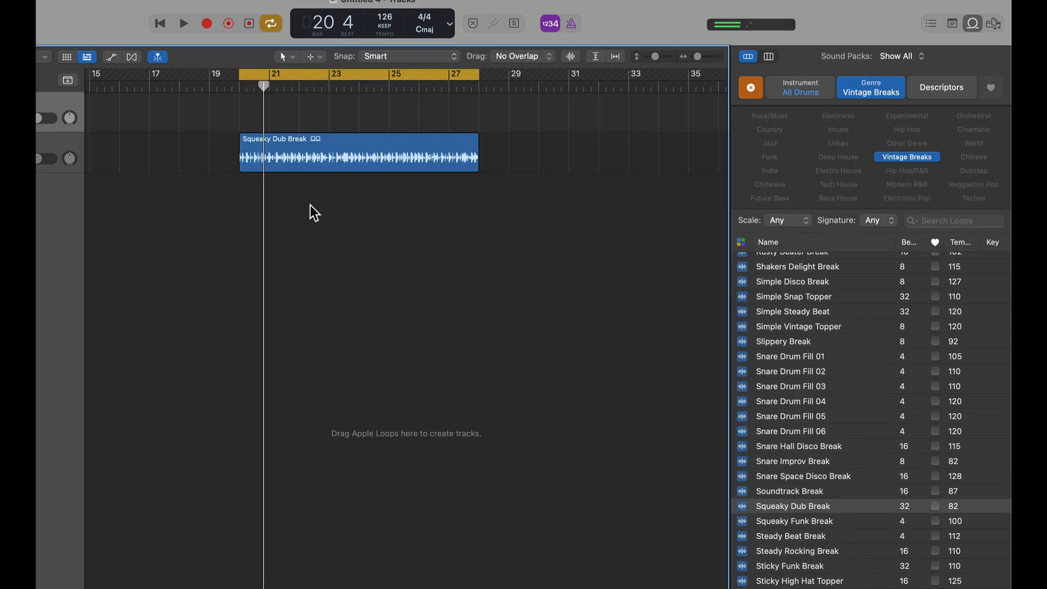
left_click(265, 149)
left_click_drag(103, 158, 75, 159)
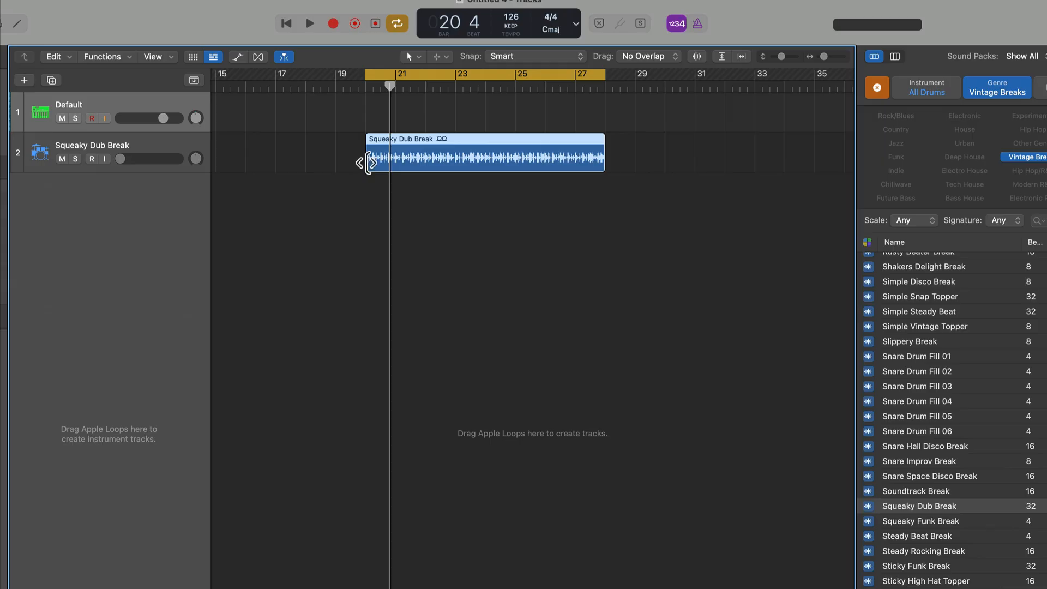
Show Alchemy again and play the project to check the side-chained filter modulation with the drum track silenced
key("v")
key("space")
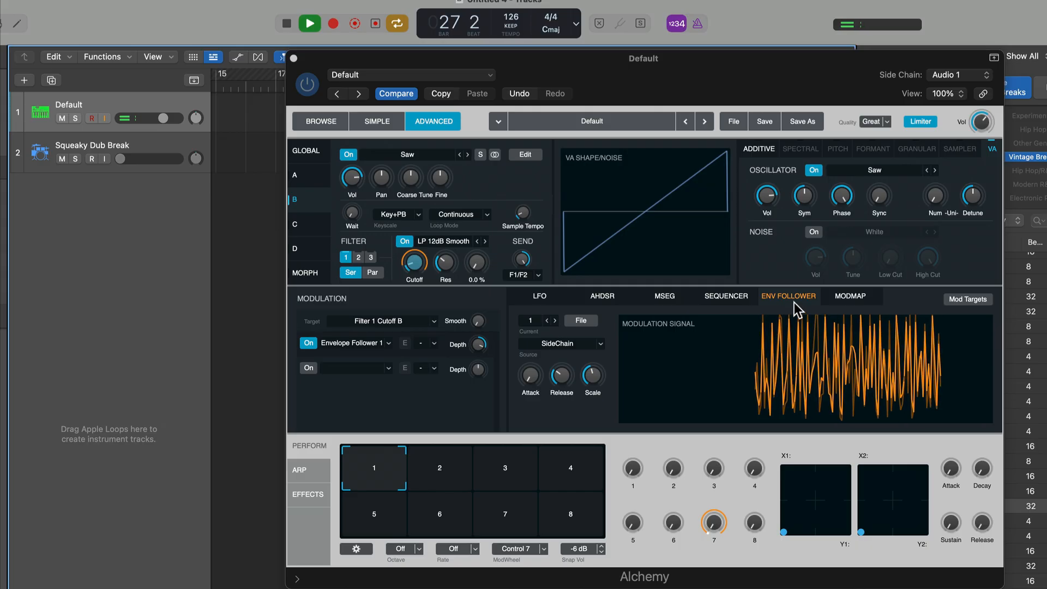
key("space")
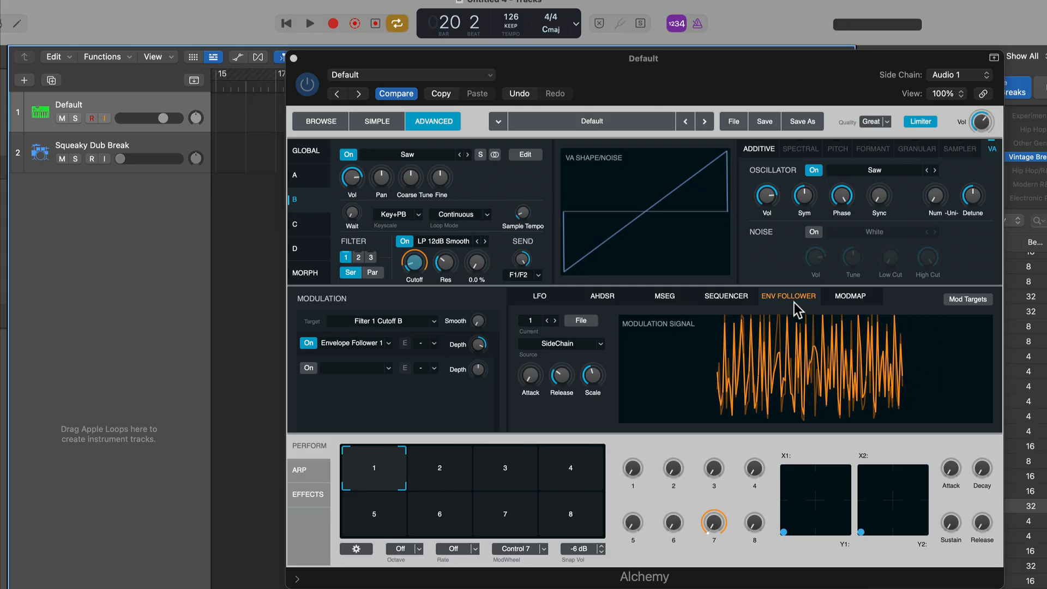